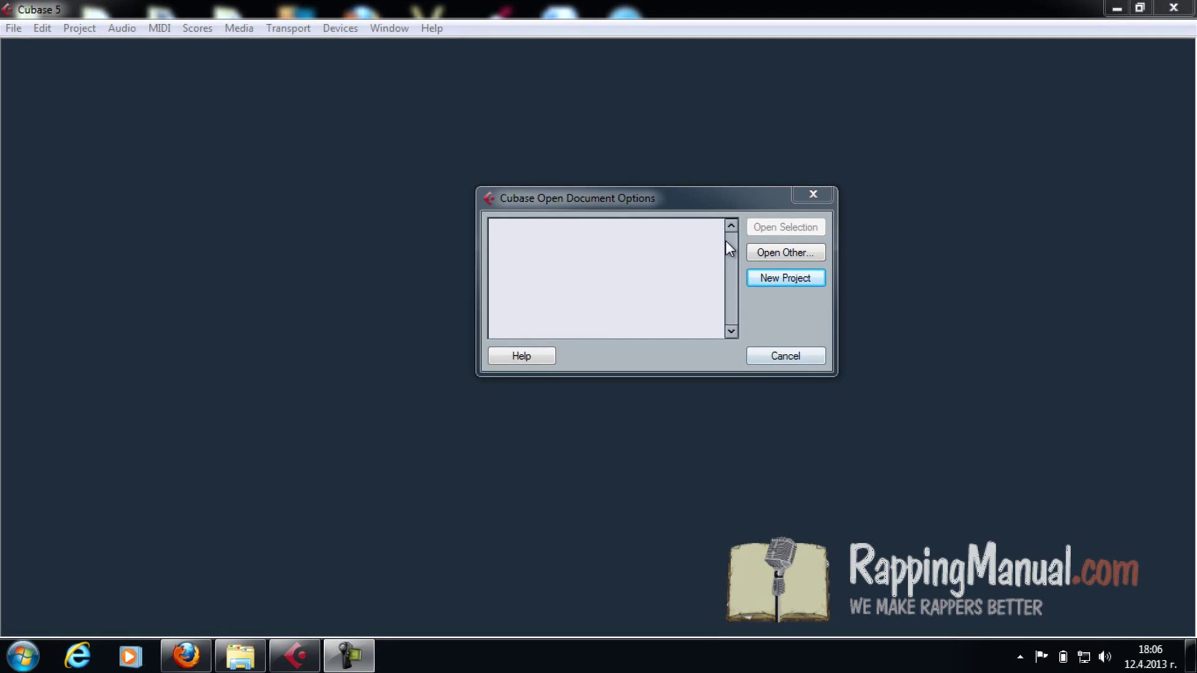
Step: Start a new project, looking over the 16 MIDI Tracks Sequencer and Mastering Setup templates, then create it from Empty
left_click_drag(691, 197, 657, 244)
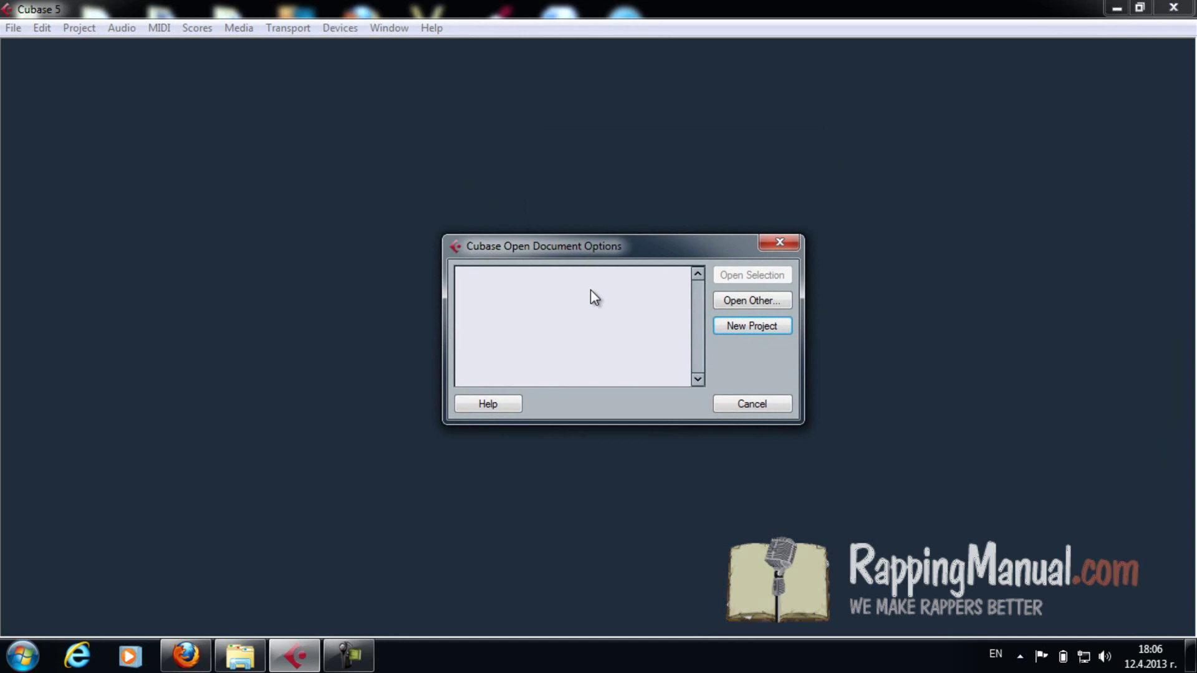
left_click(773, 332)
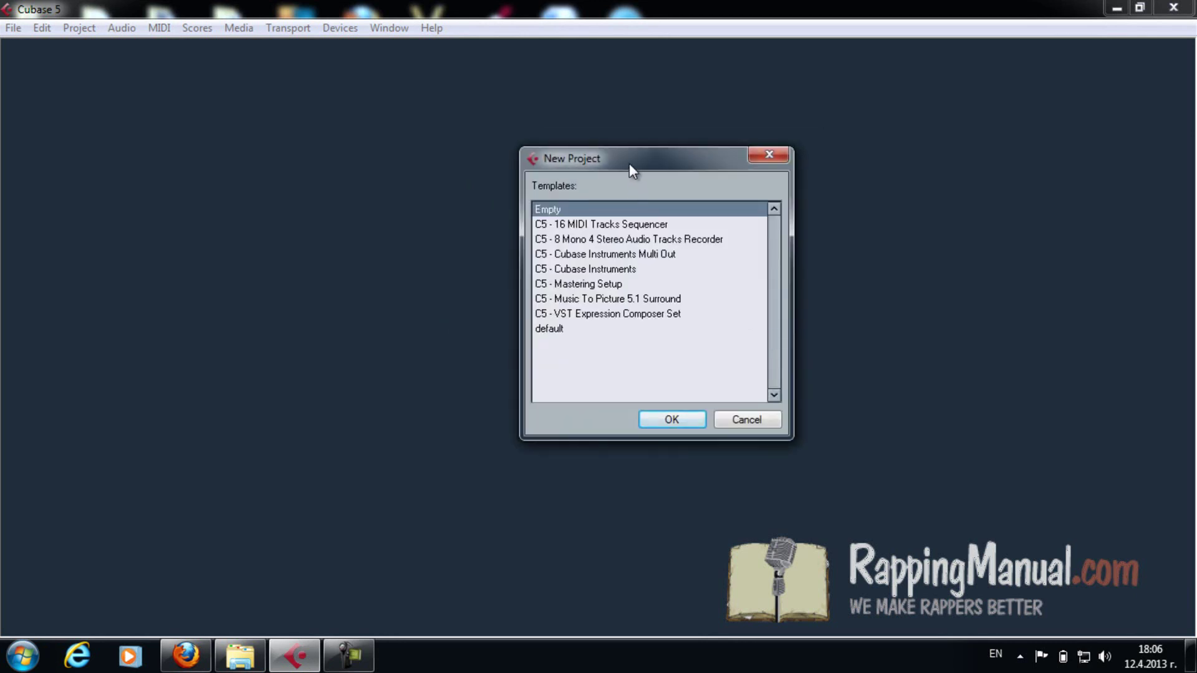
left_click(603, 220)
left_click(630, 204)
left_click(692, 224)
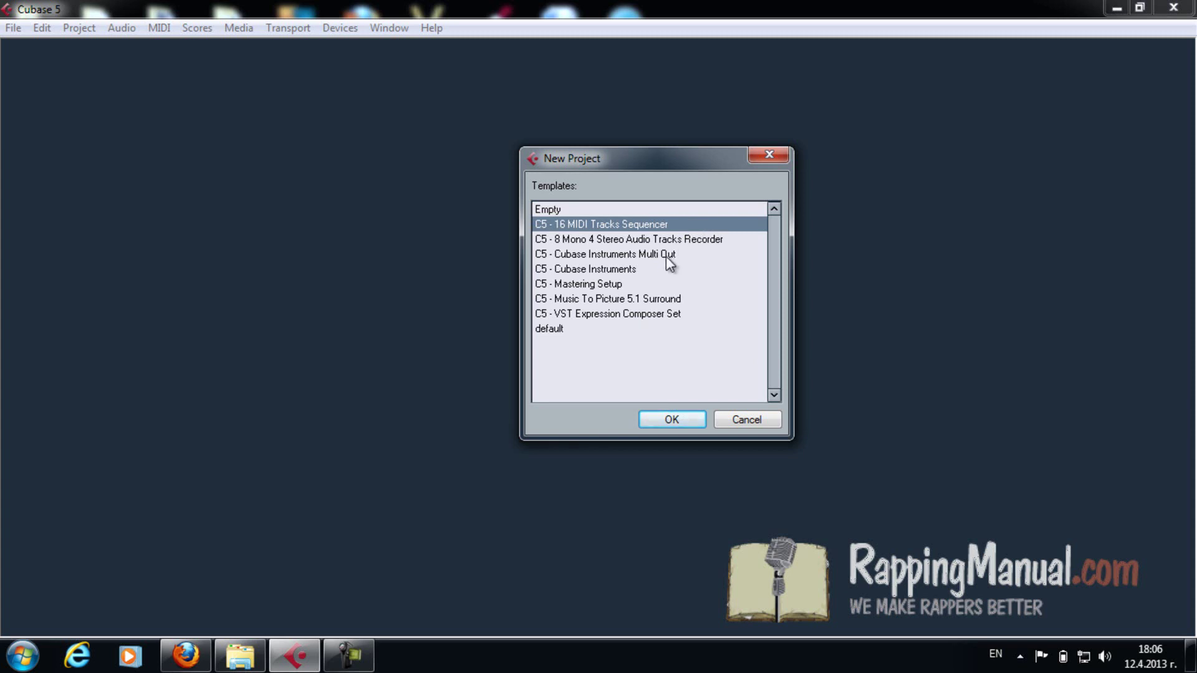
left_click(653, 279)
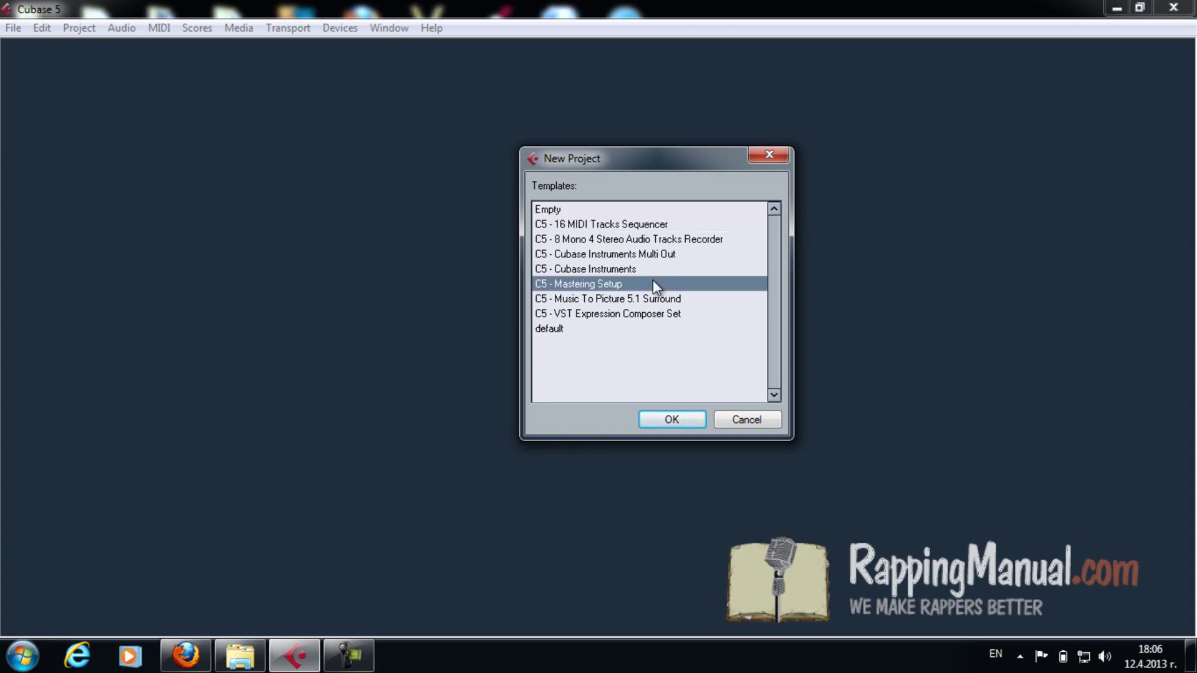
left_click(608, 206)
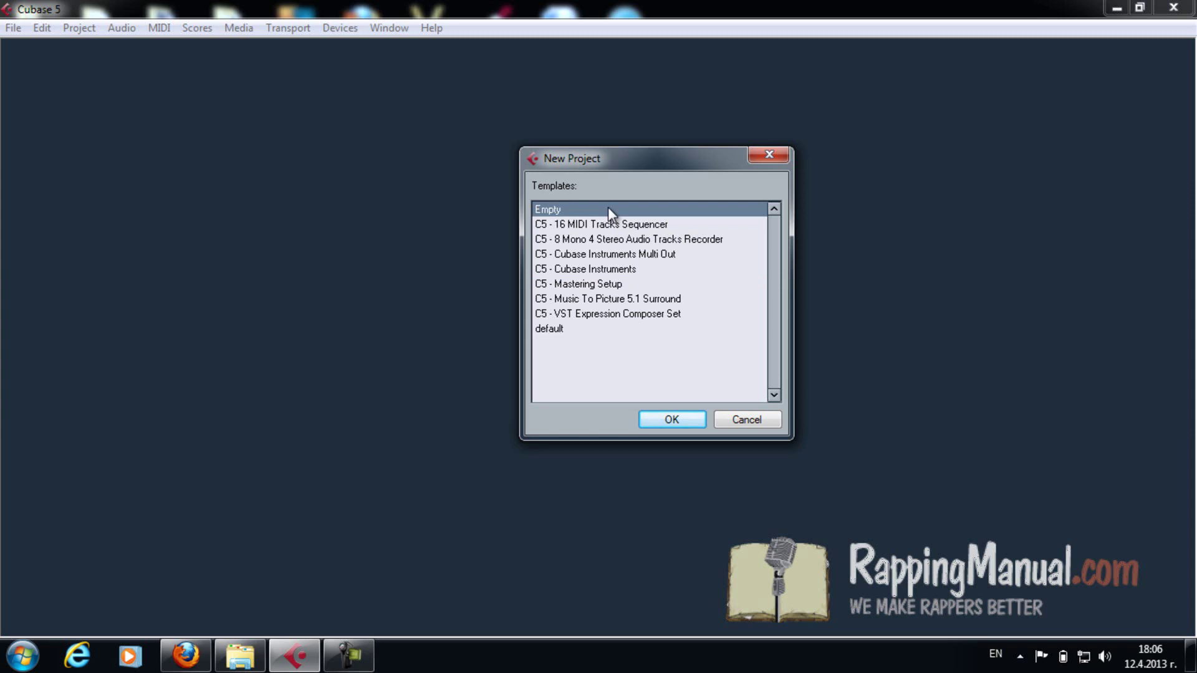
left_click(659, 425)
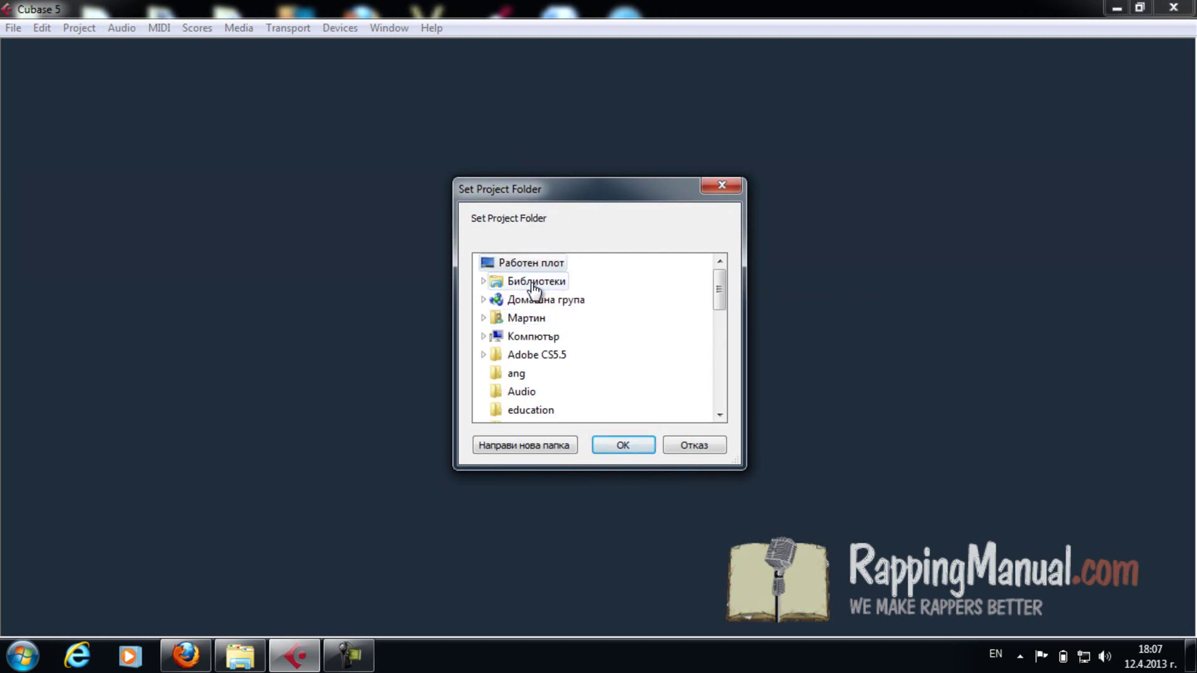
Step: Accept the default project folder to create the empty Untitled1 project
left_click(625, 444)
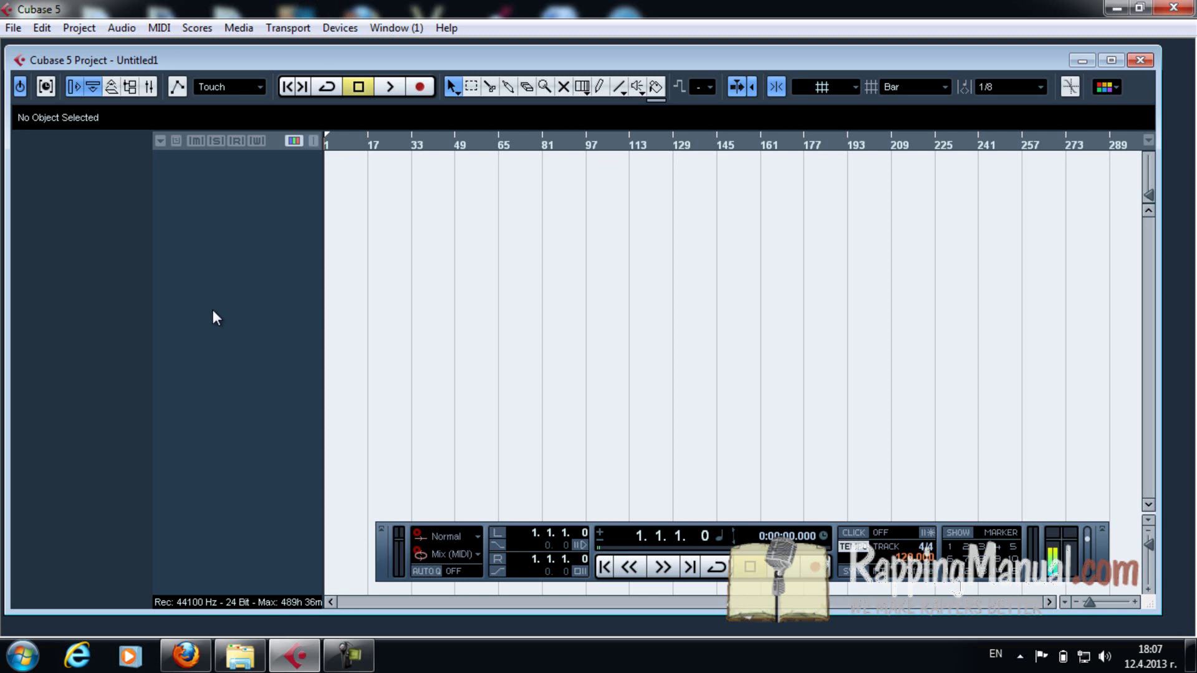
Step: In VST Connections, remove the Stereo In bus and add one new stereo input bus
left_click(340, 28)
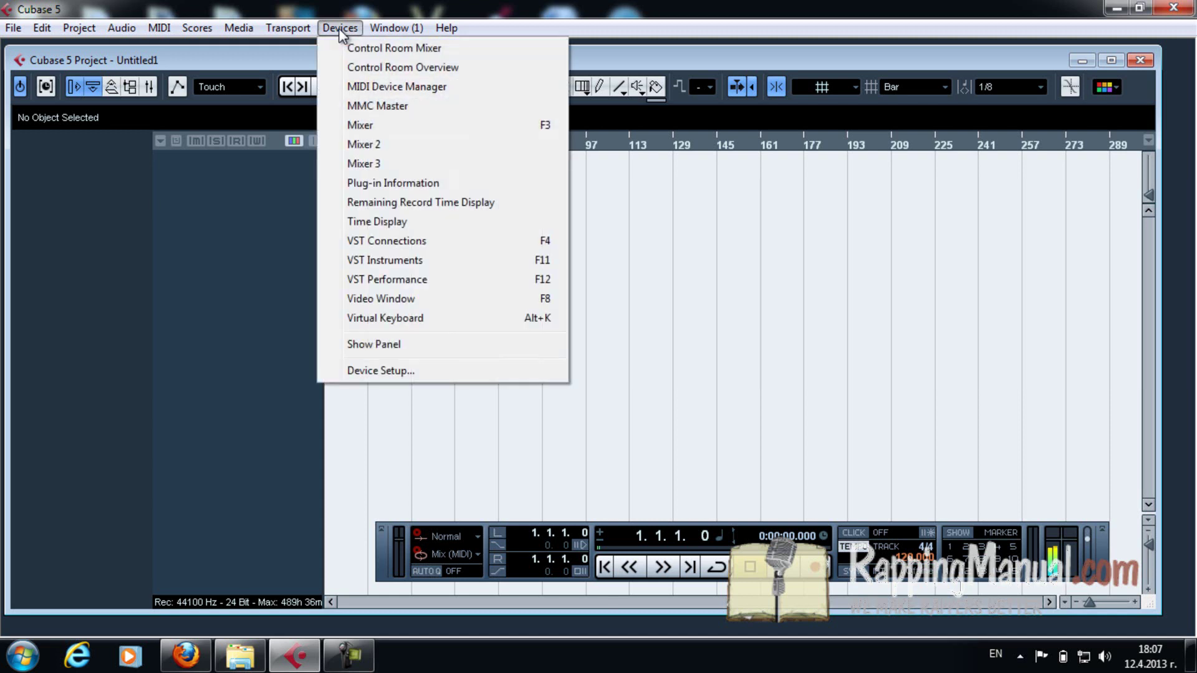
left_click(440, 241)
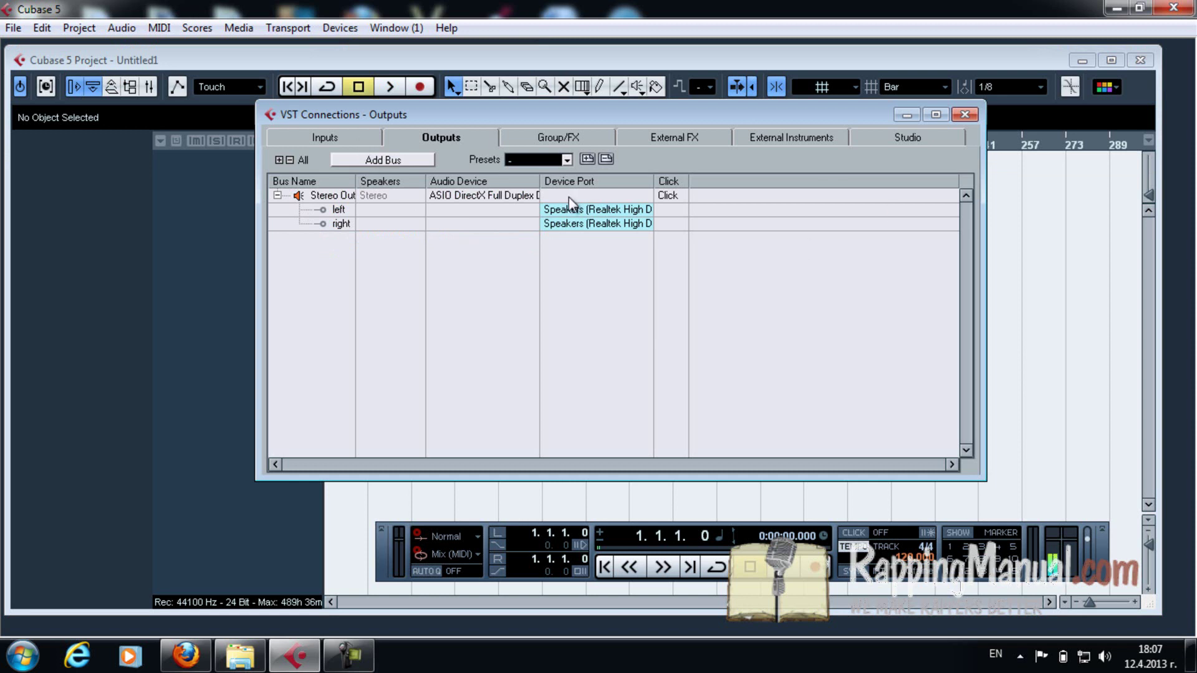
left_click(327, 146)
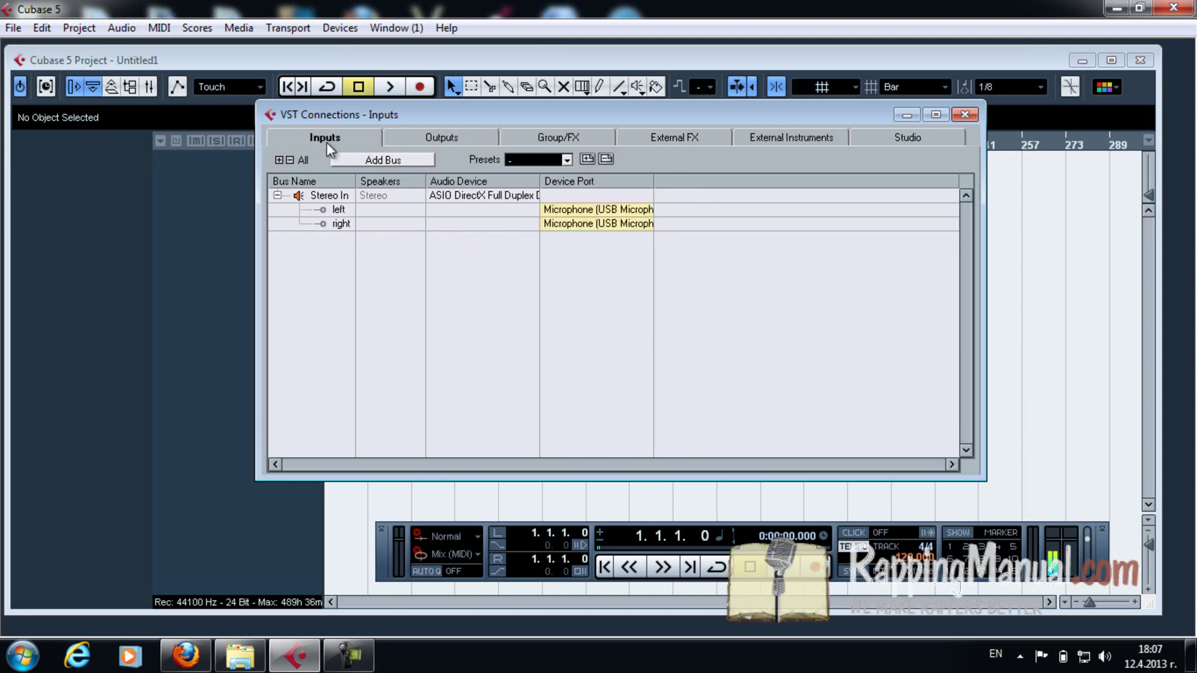
left_click(451, 138)
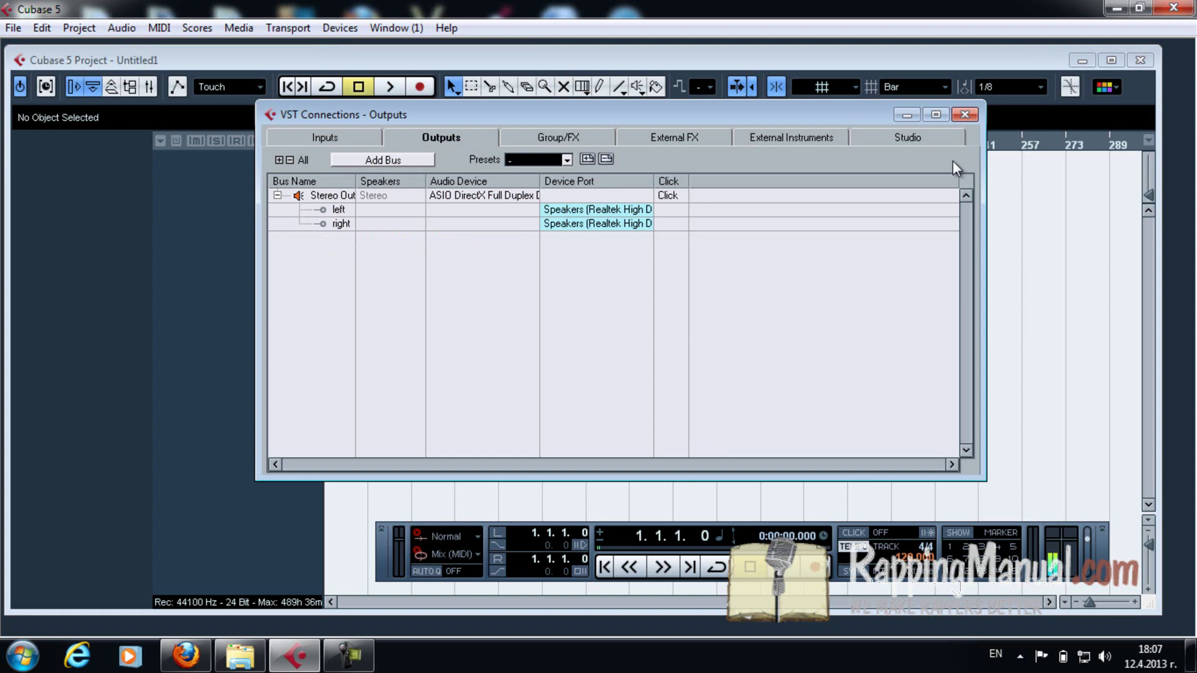
left_click(312, 138)
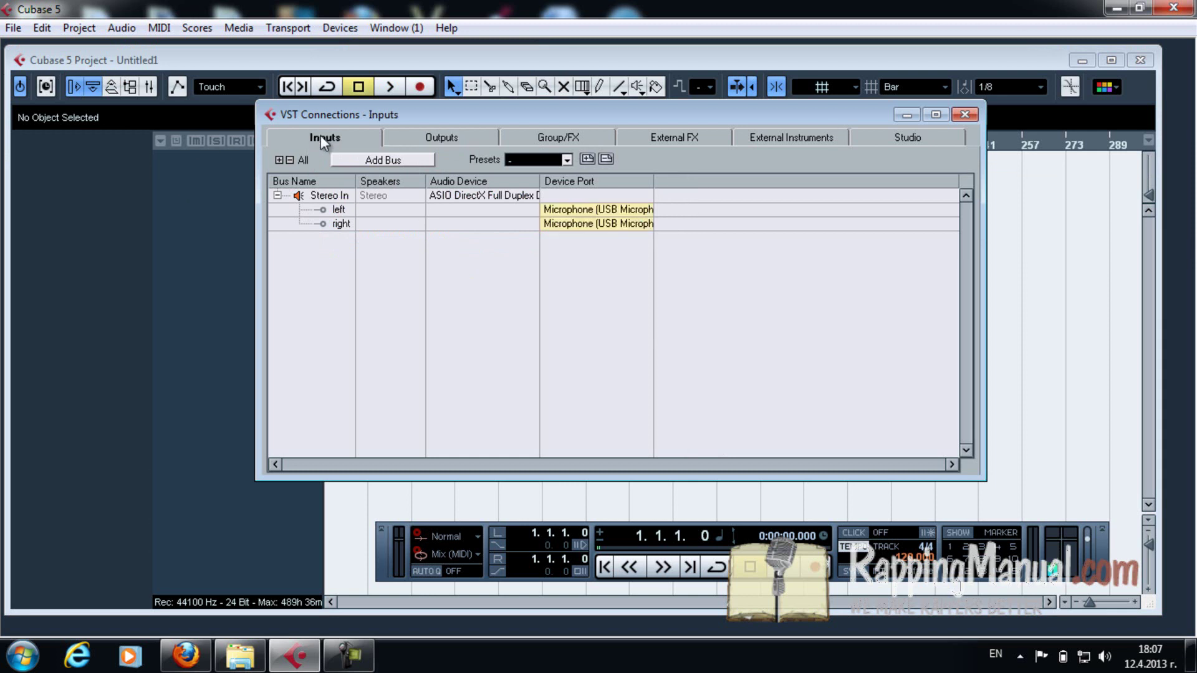
left_click(328, 193)
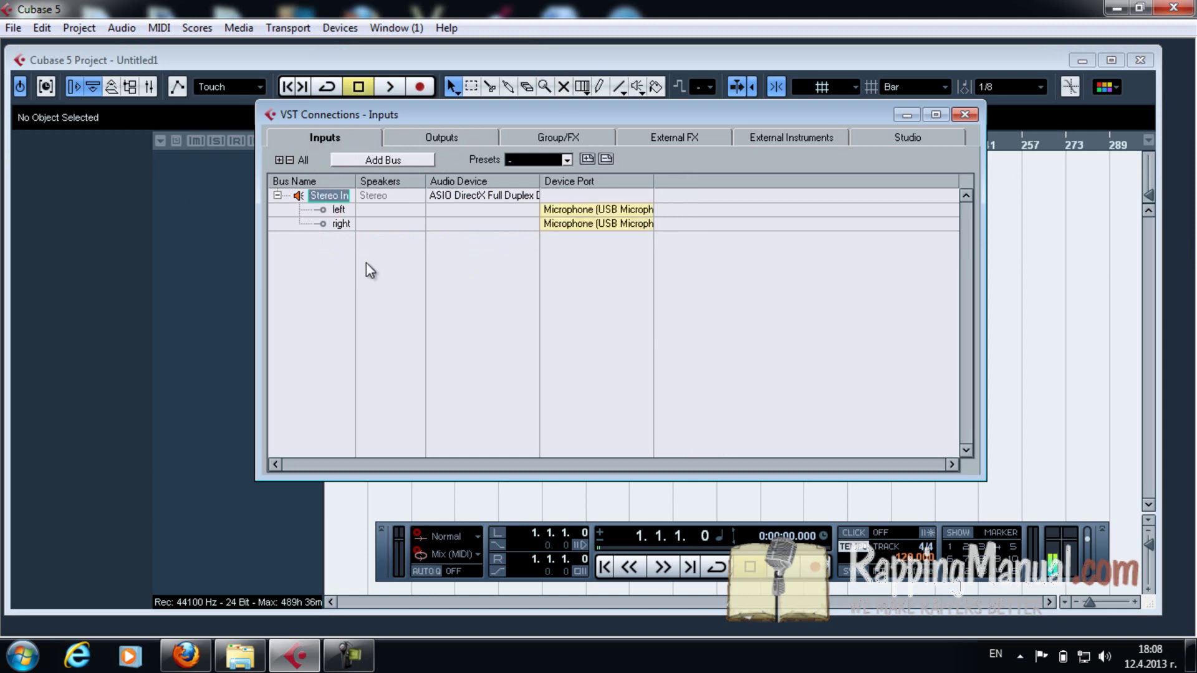
right_click(335, 201)
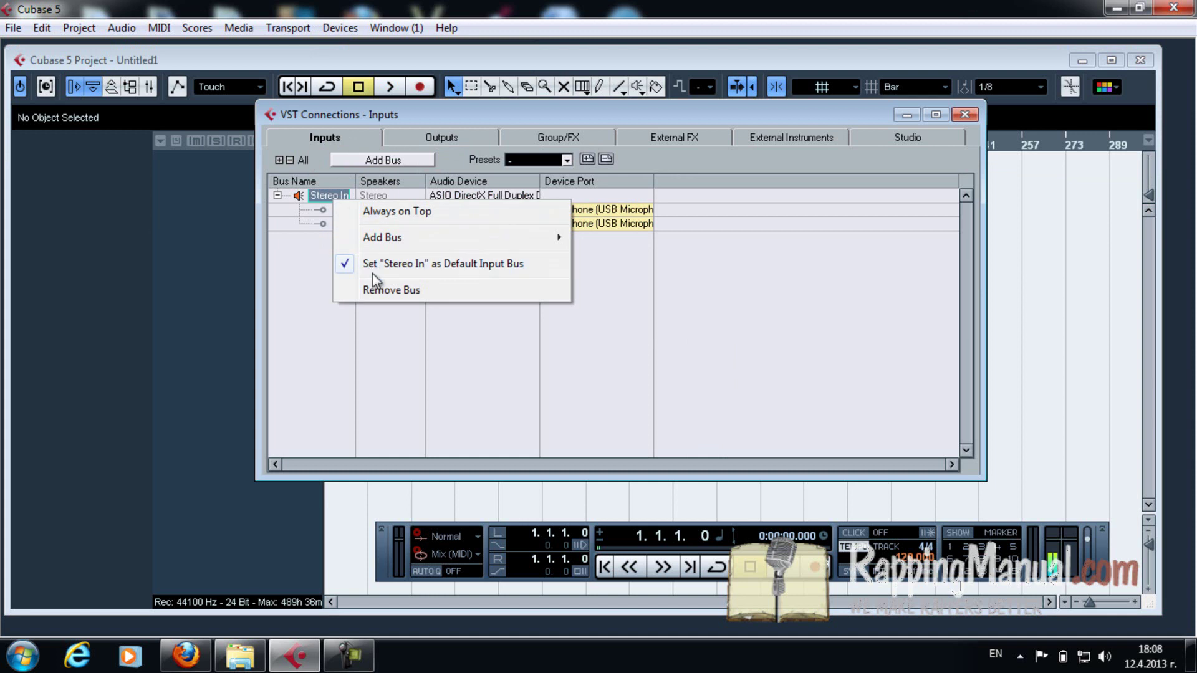
left_click(377, 290)
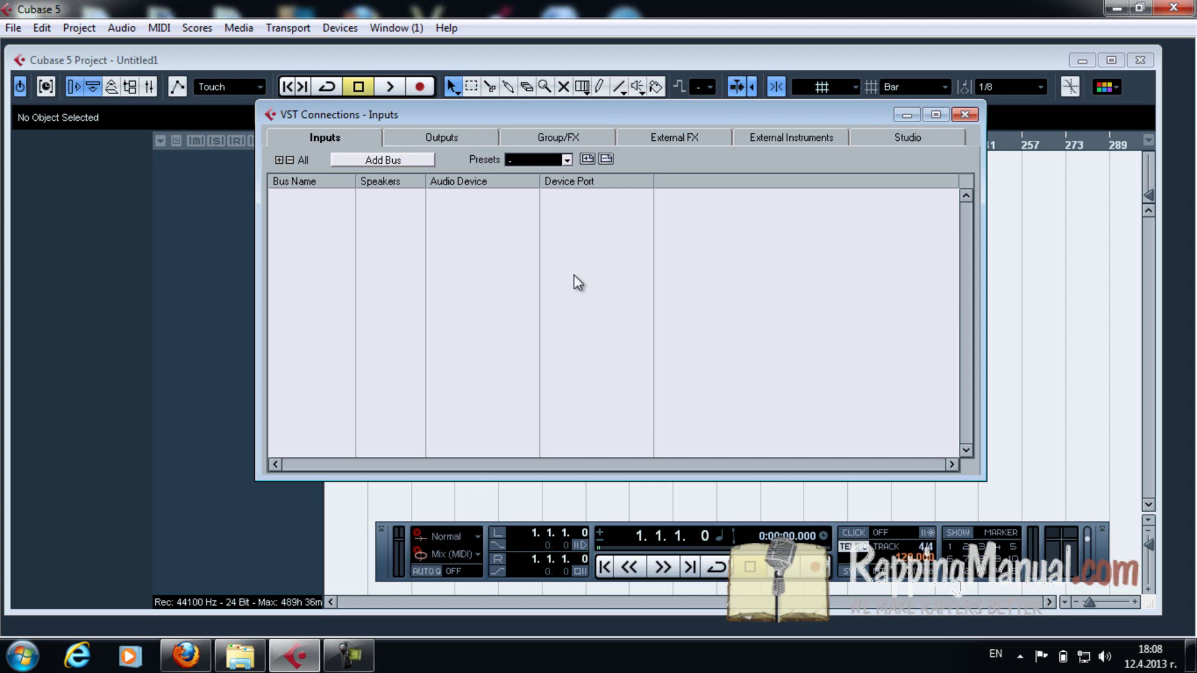
left_click(410, 161)
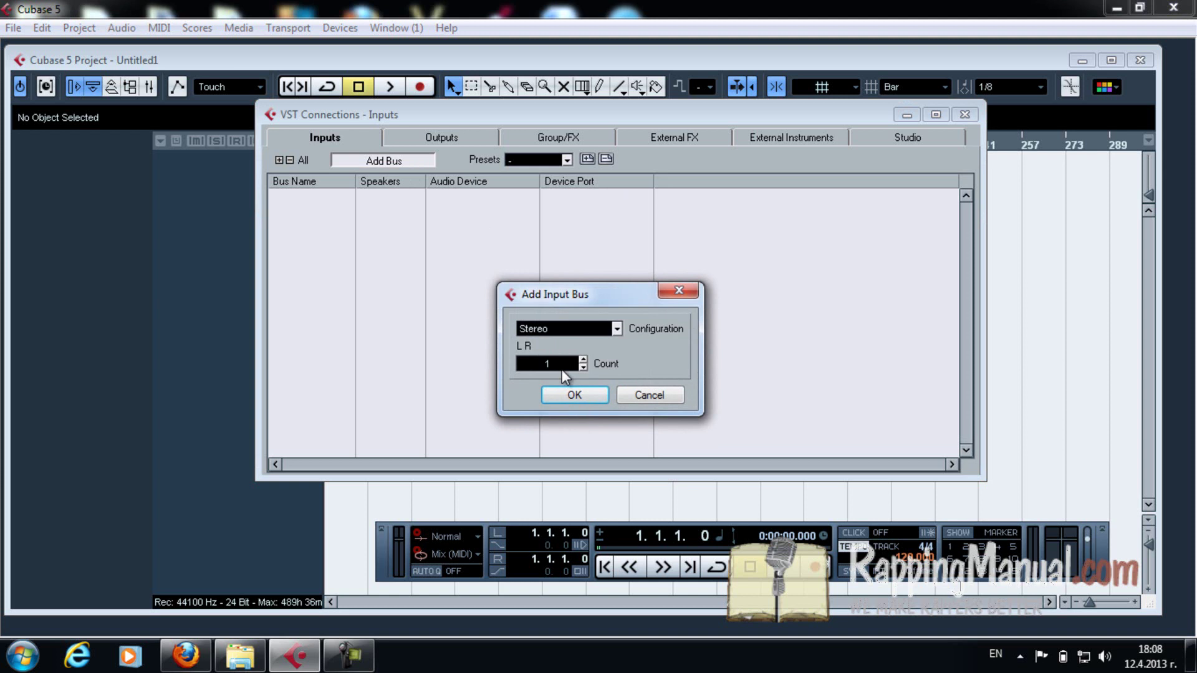
left_click(570, 394)
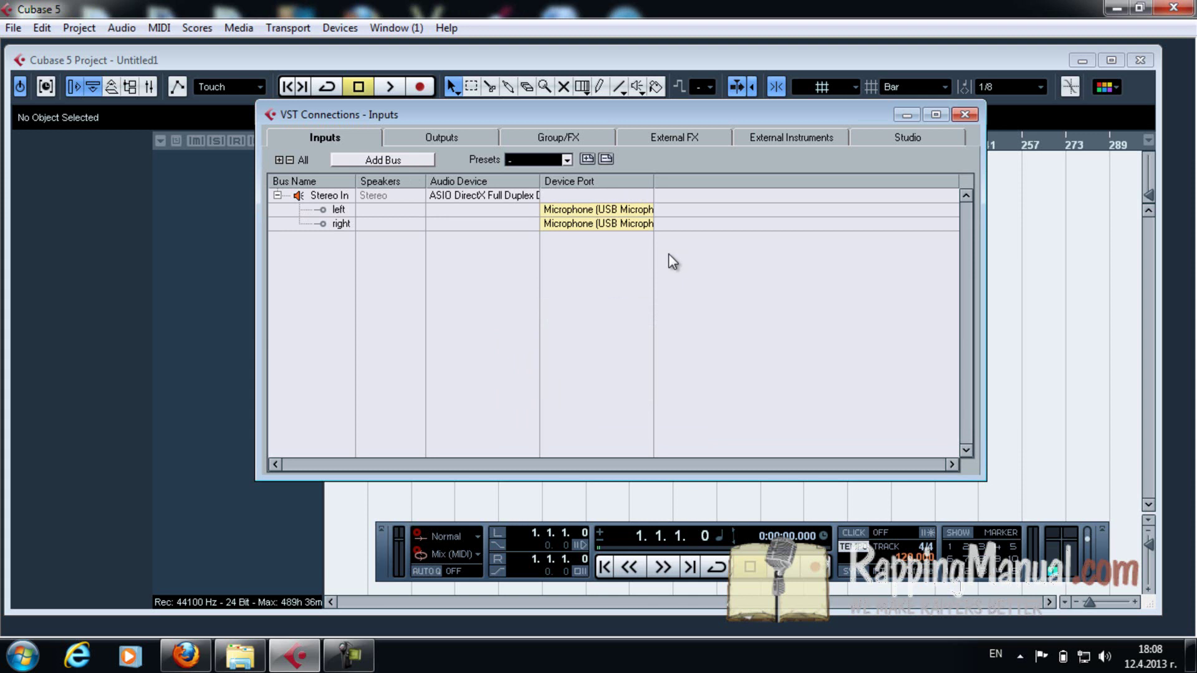
Step: Delete the Stereo Out bus, add one new stereo output bus, and close VST Connections
left_click(454, 135)
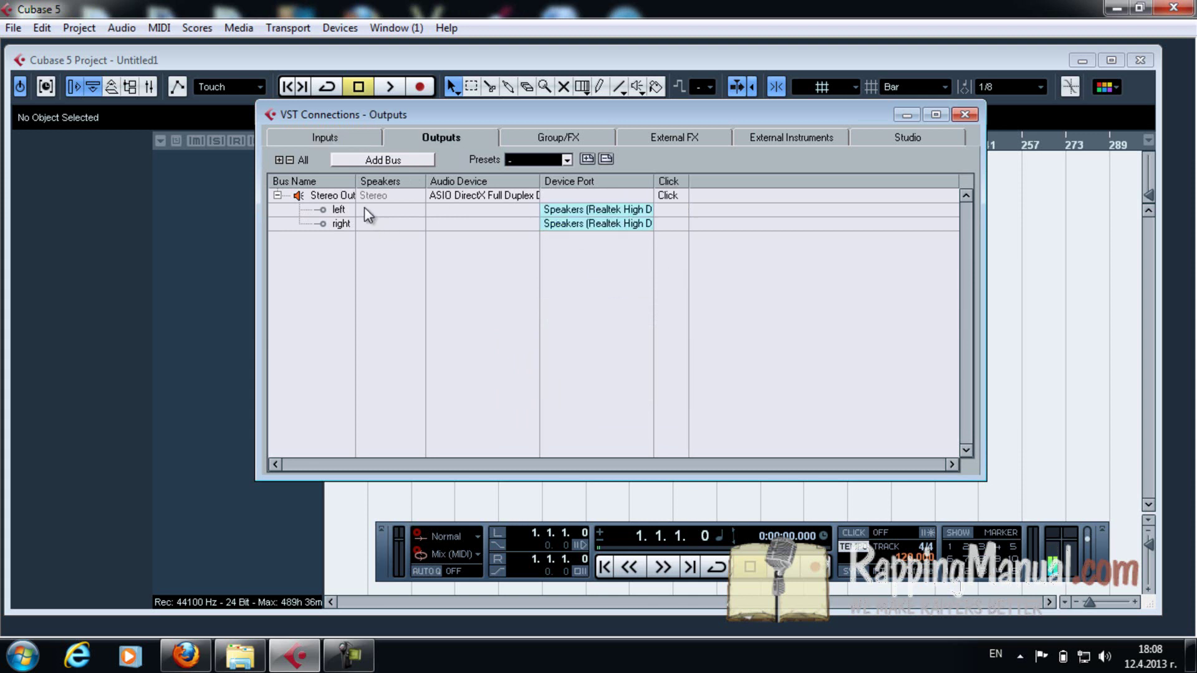
right_click(351, 197)
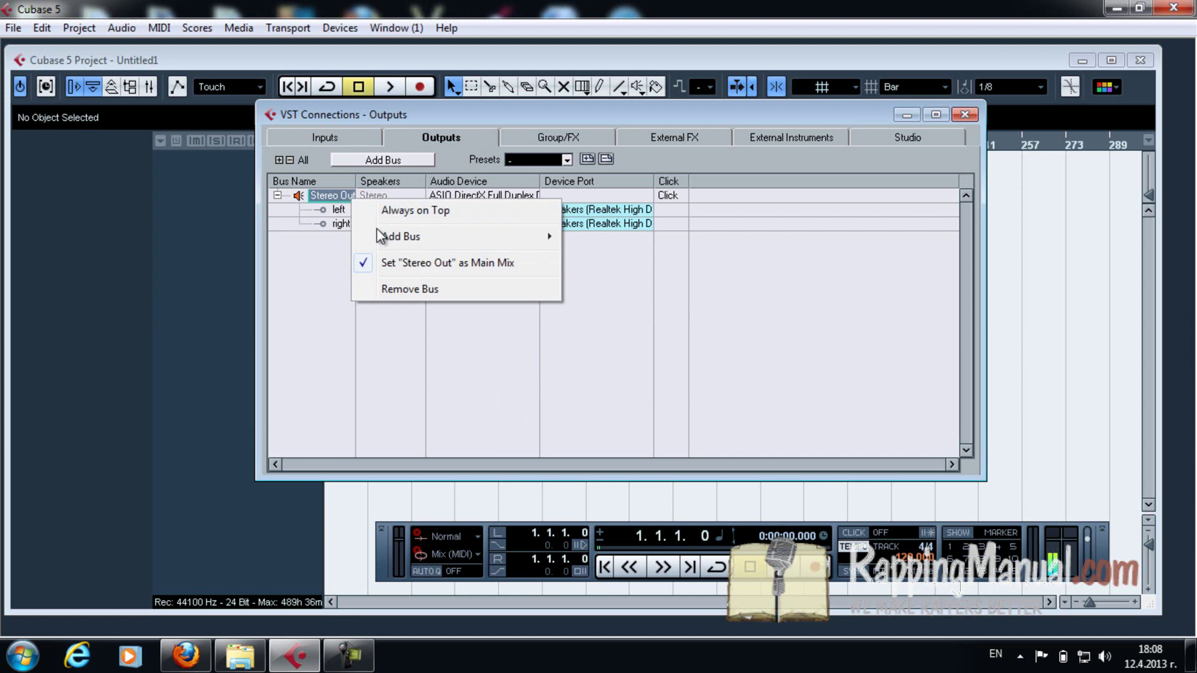
left_click(412, 290)
left_click(573, 392)
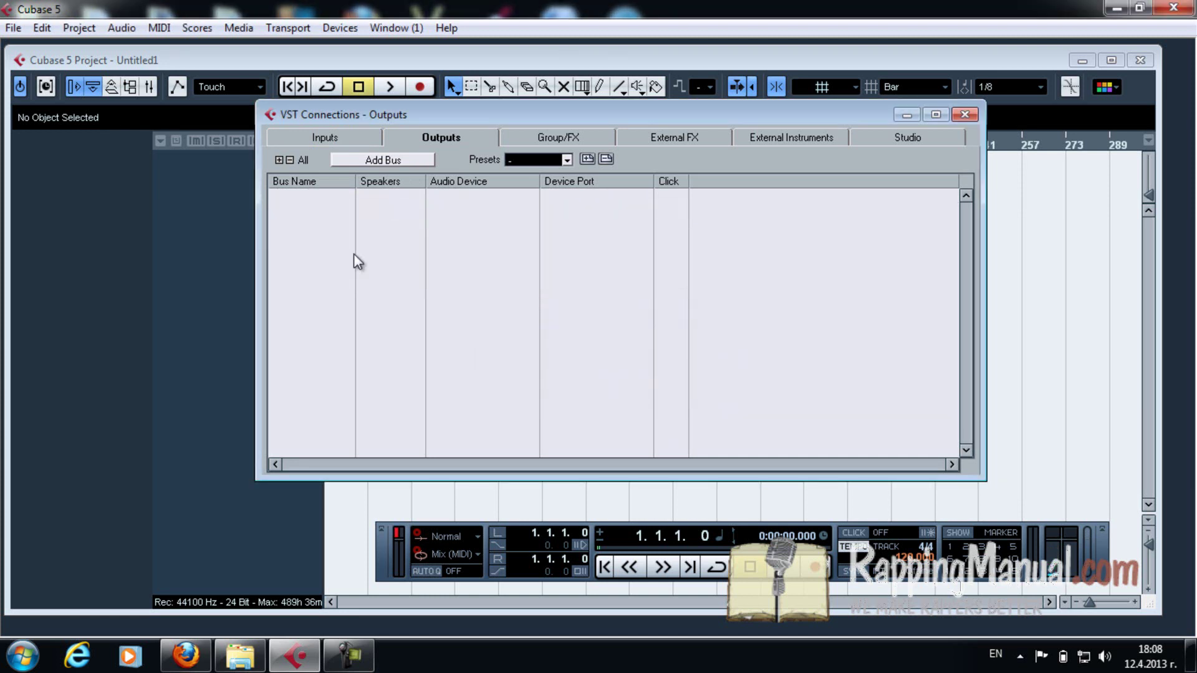
left_click(396, 160)
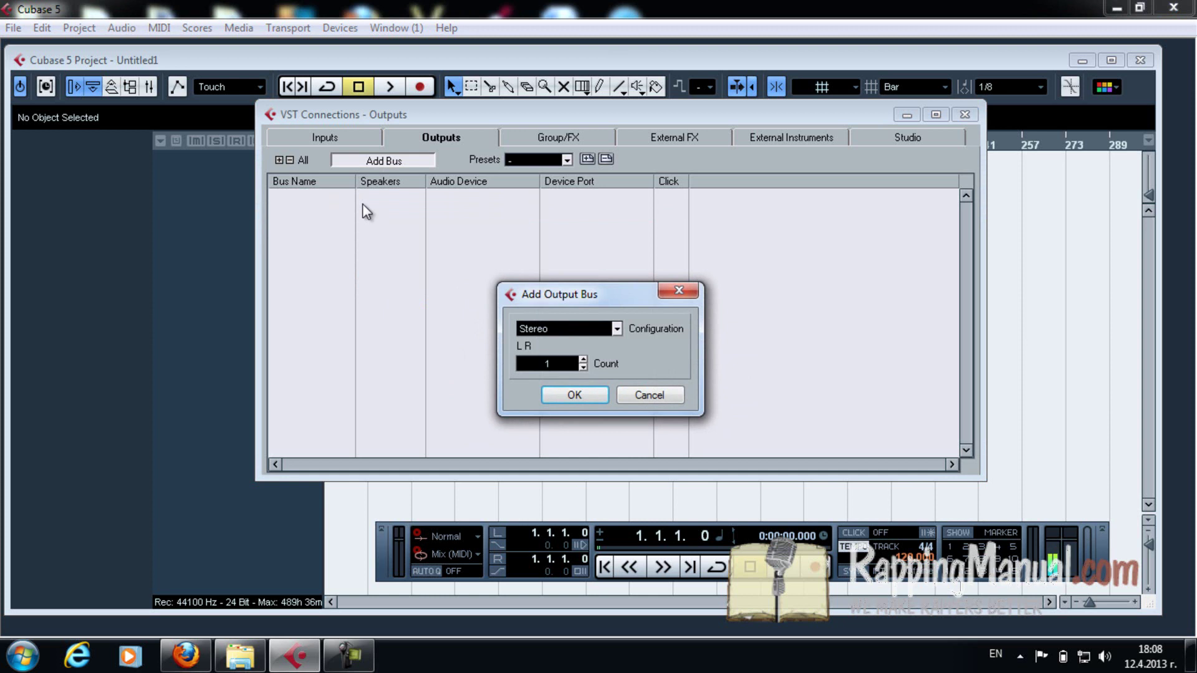
left_click(585, 391)
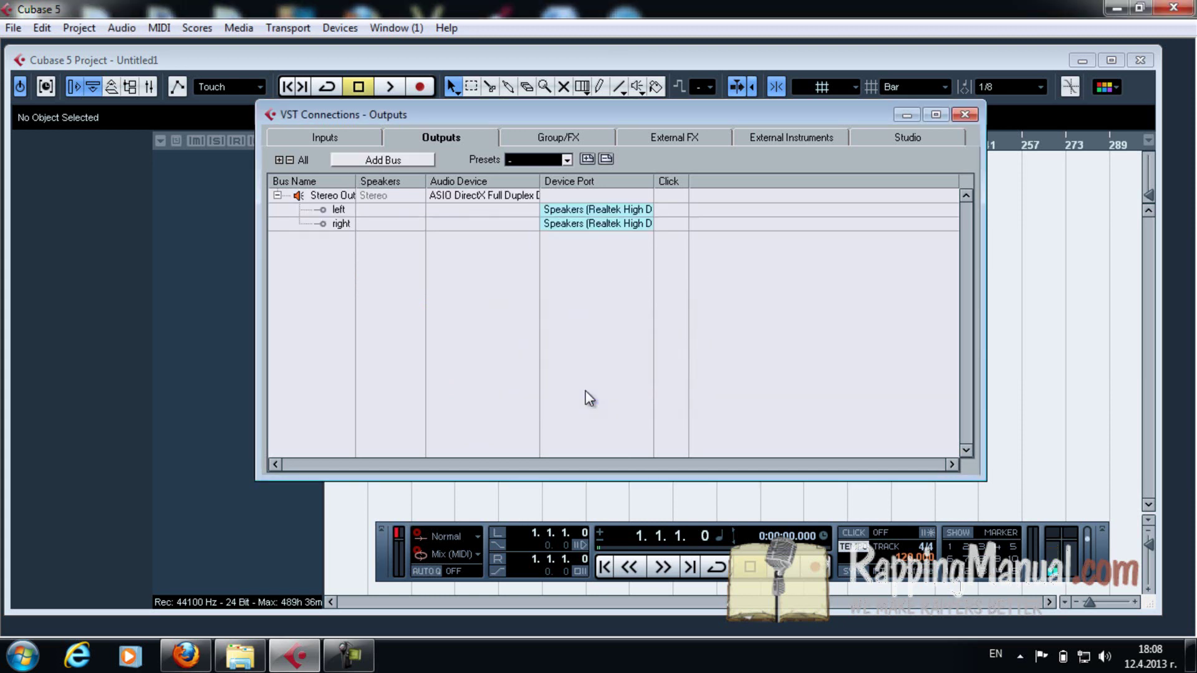
left_click(972, 114)
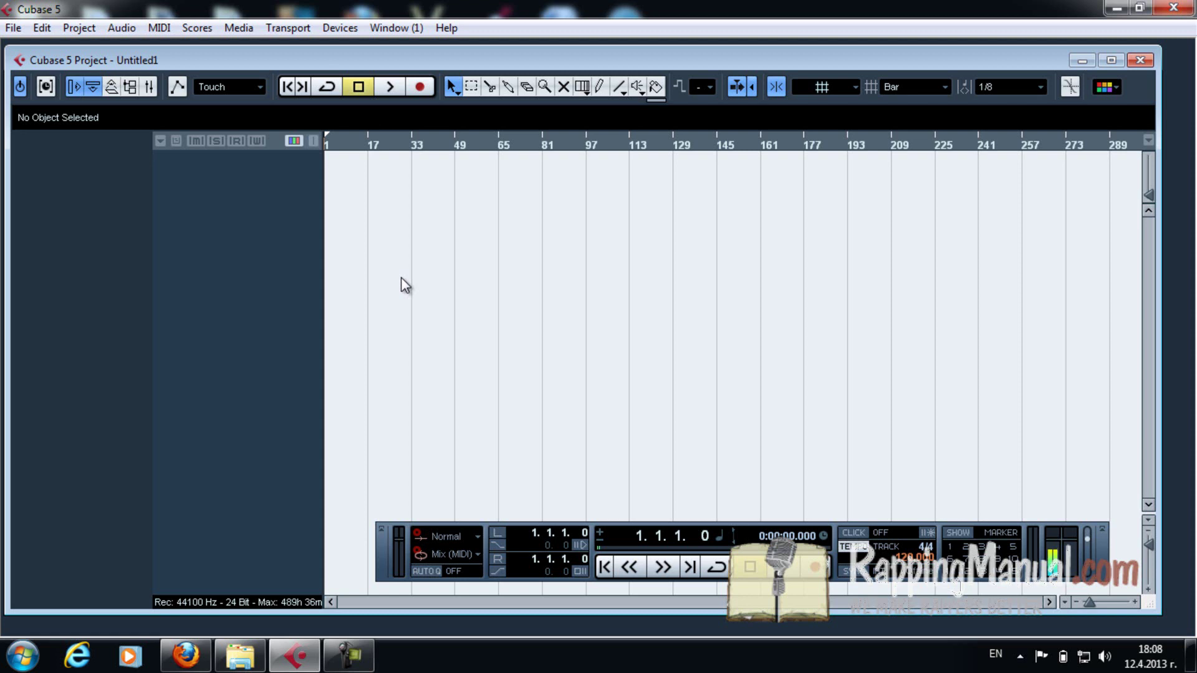
Step: Drag the instrumental file from the EXPORT SNVP folder into the project at bar 1
key("alt+Tab")
key("alt+Tab")
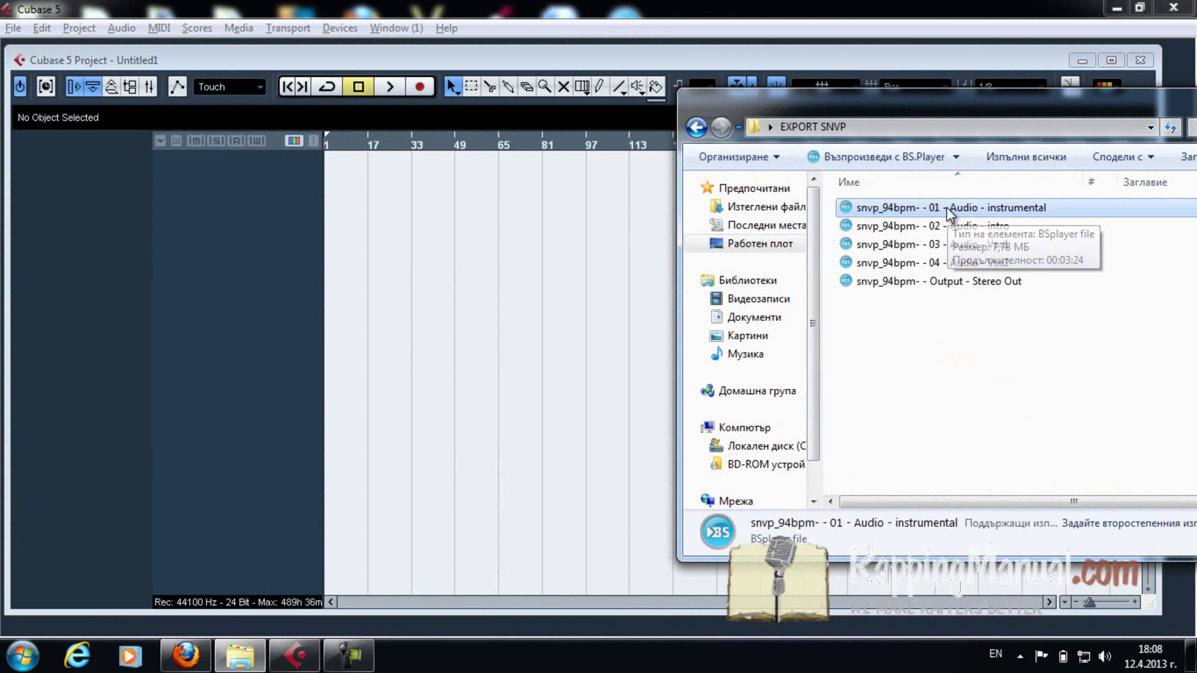
left_click(970, 388)
left_click(990, 211)
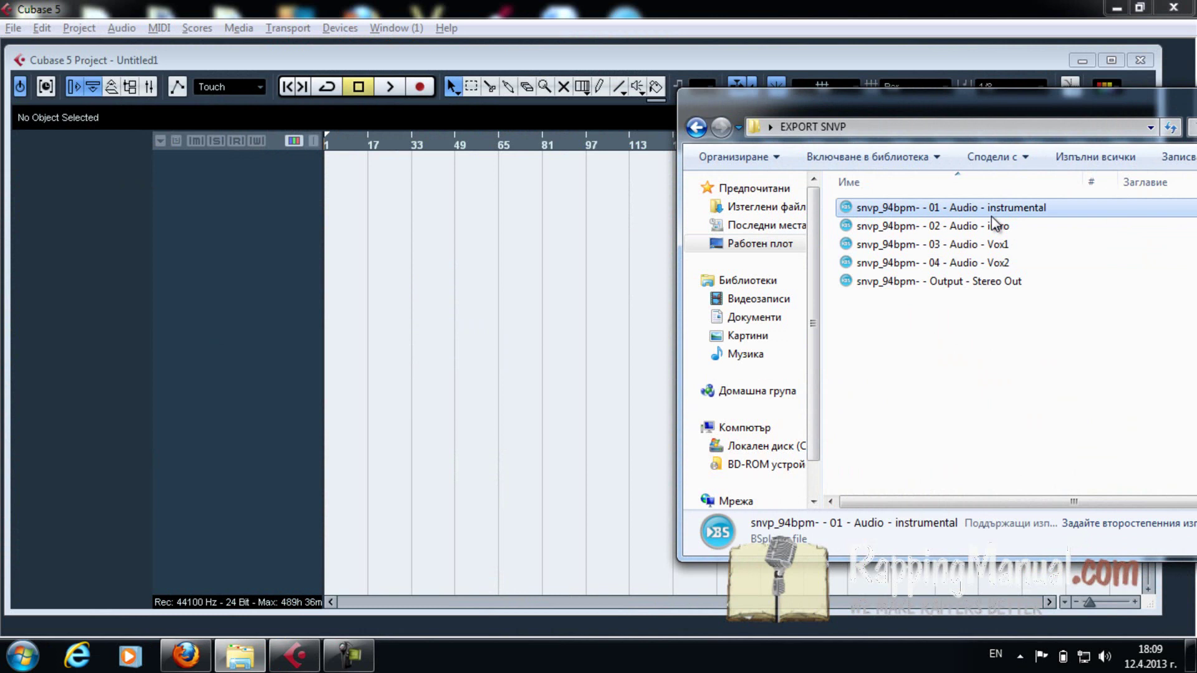
left_click_drag(982, 215, 326, 208)
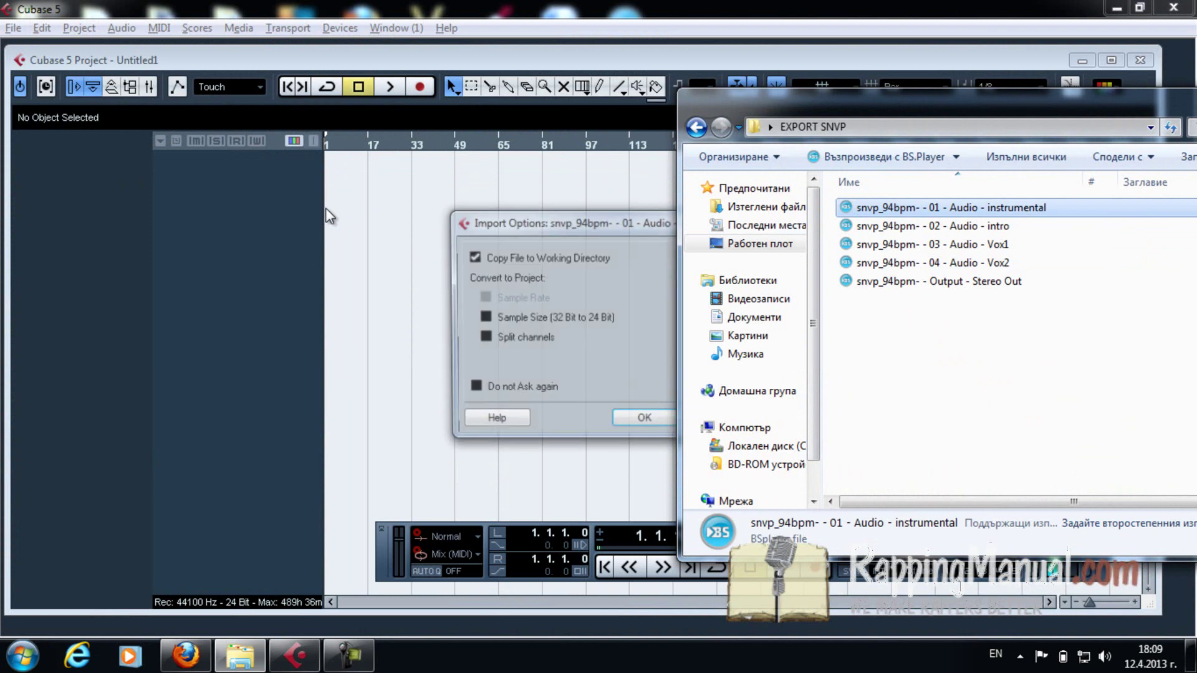
left_click(627, 274)
Step: Import the instrumental at bar 1, enlarge its track, and play it back briefly
left_click(657, 419)
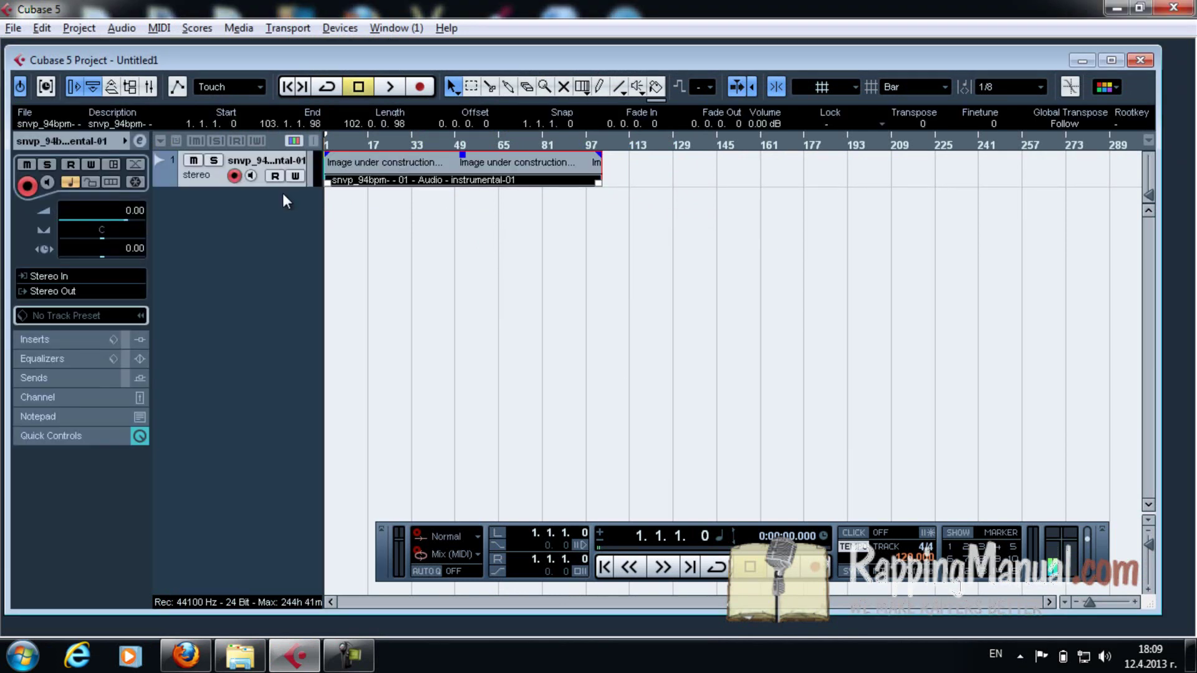
left_click_drag(262, 187, 261, 245)
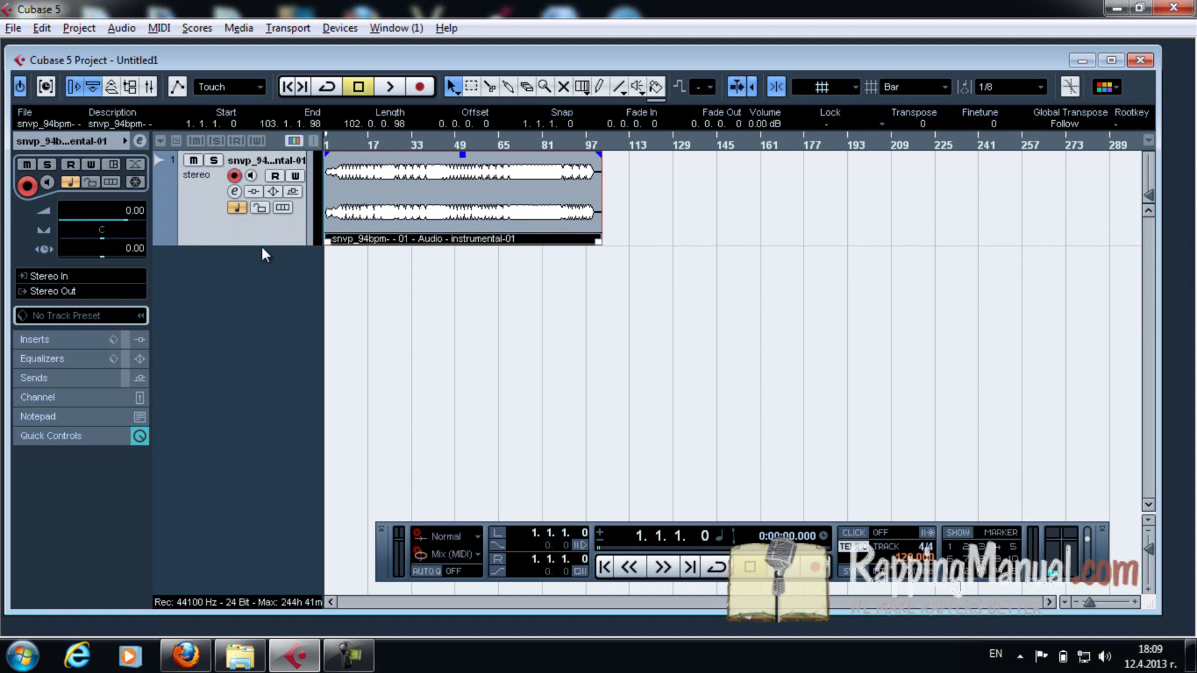
left_click(392, 87)
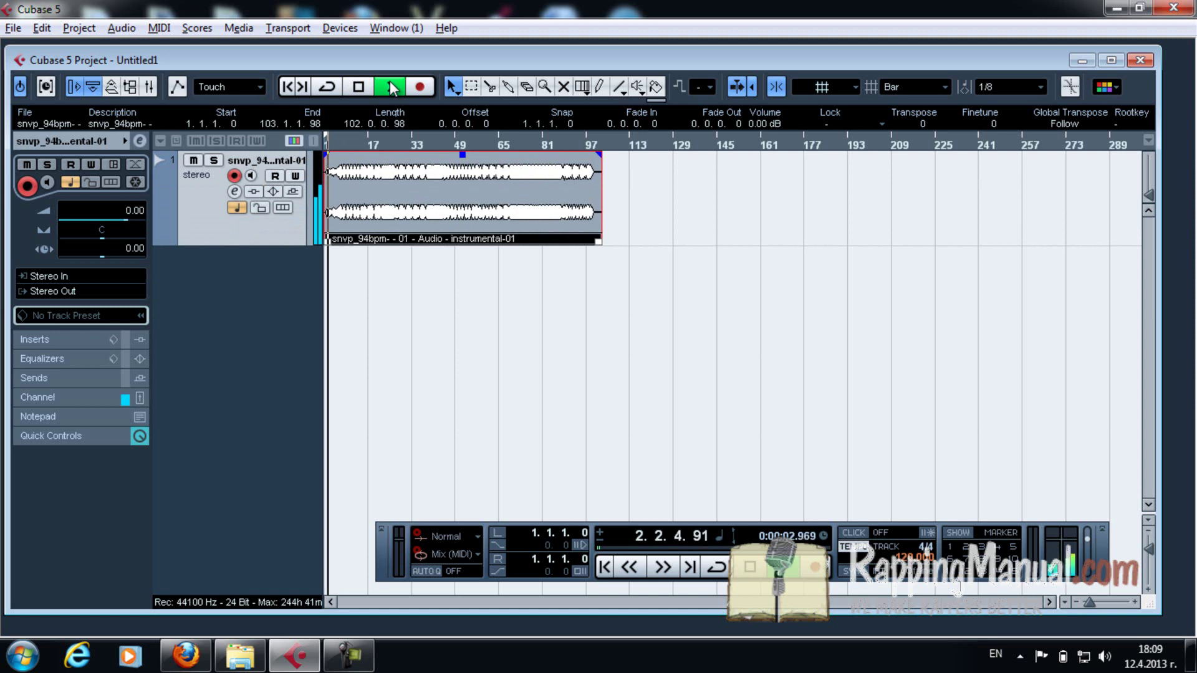
left_click(356, 88)
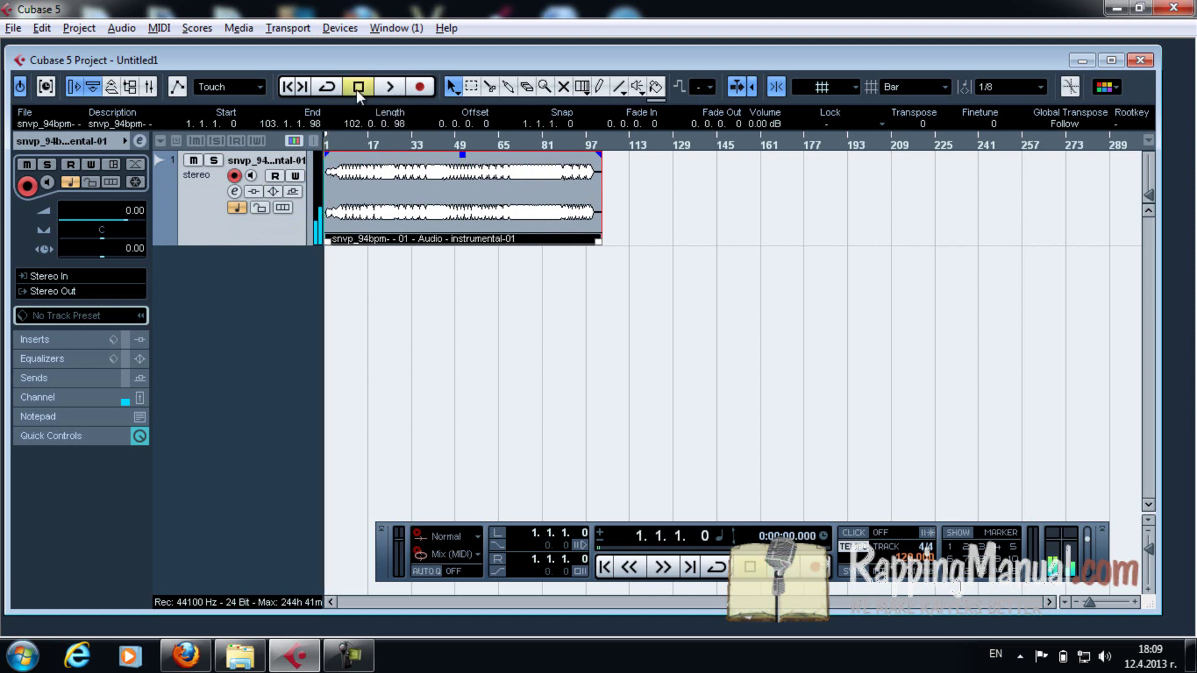
Step: Add a mono audio track, Audio 02, from the track list's context menu
right_click(247, 310)
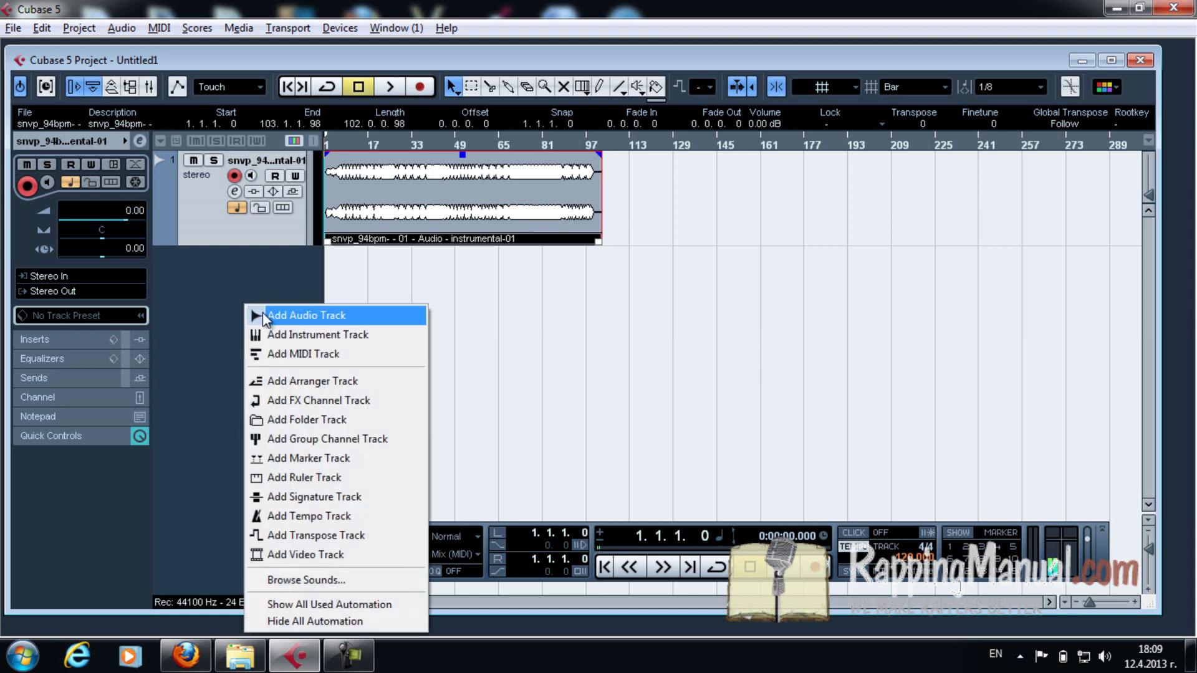
left_click(353, 320)
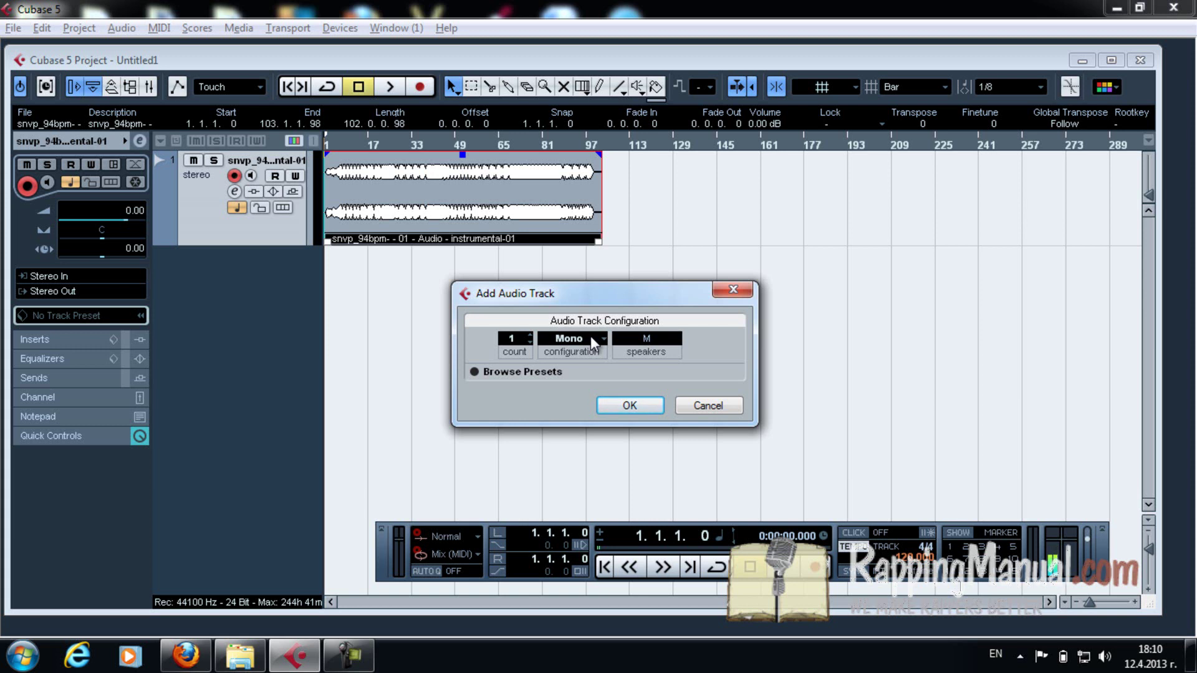
left_click(640, 408)
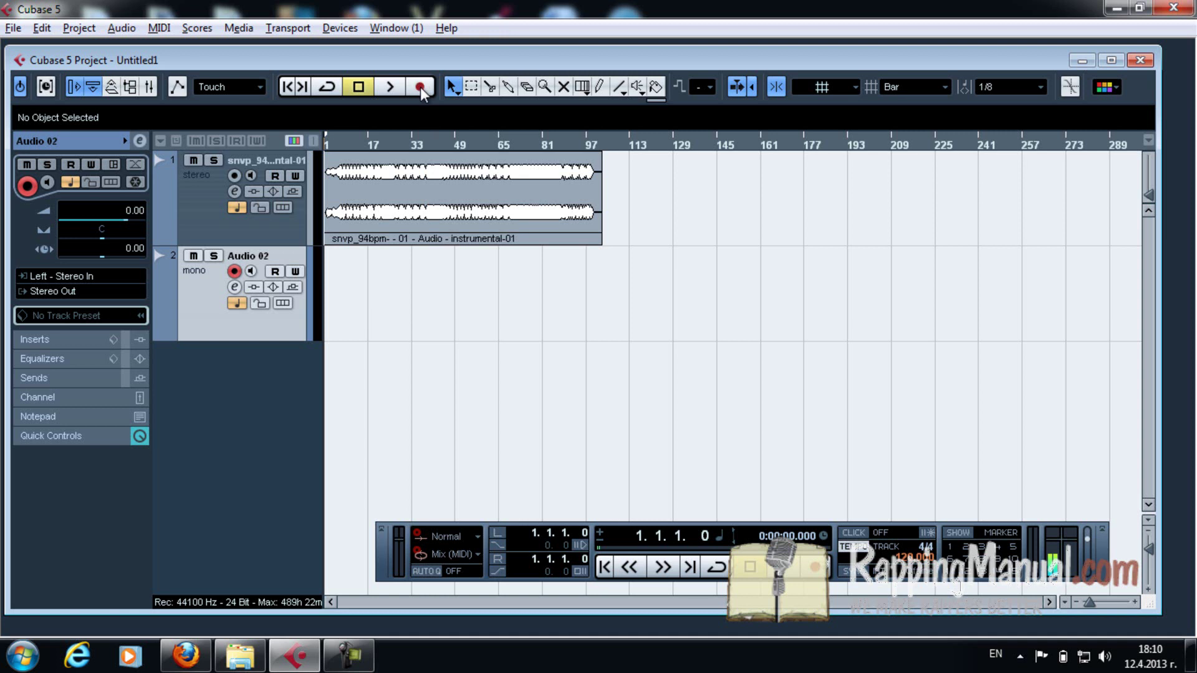
Step: Arm Audio 02 and record a short take, Audio 02_01, starting at bar 1
left_click(235, 272)
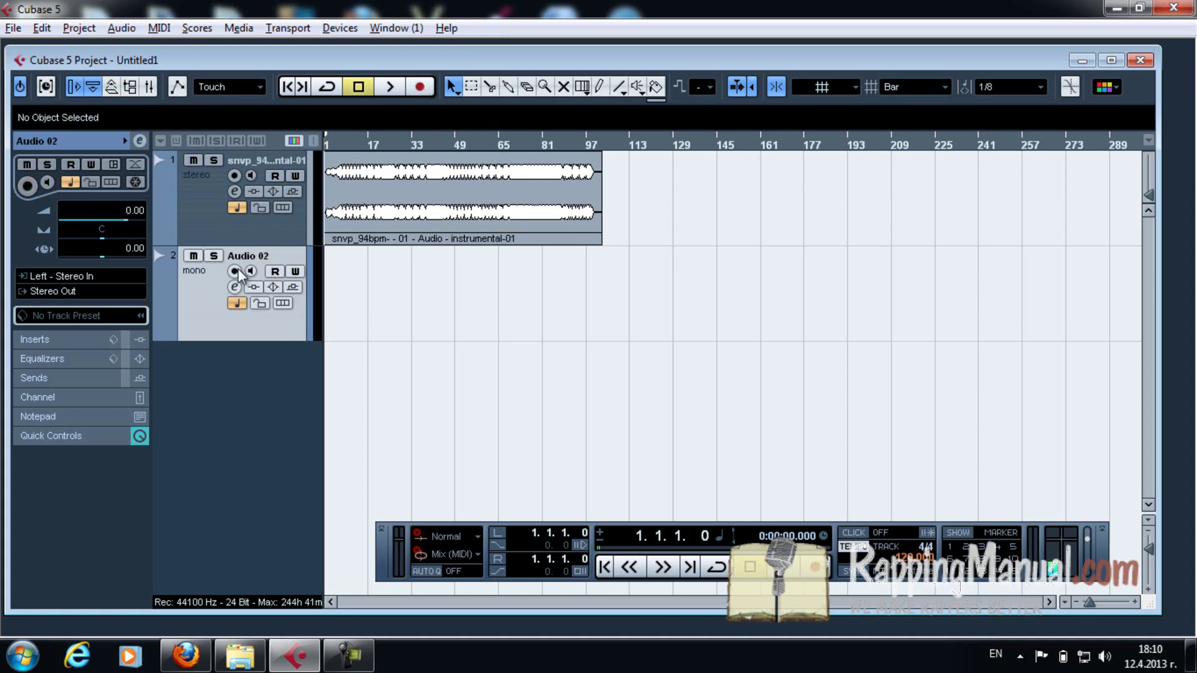
left_click(235, 271)
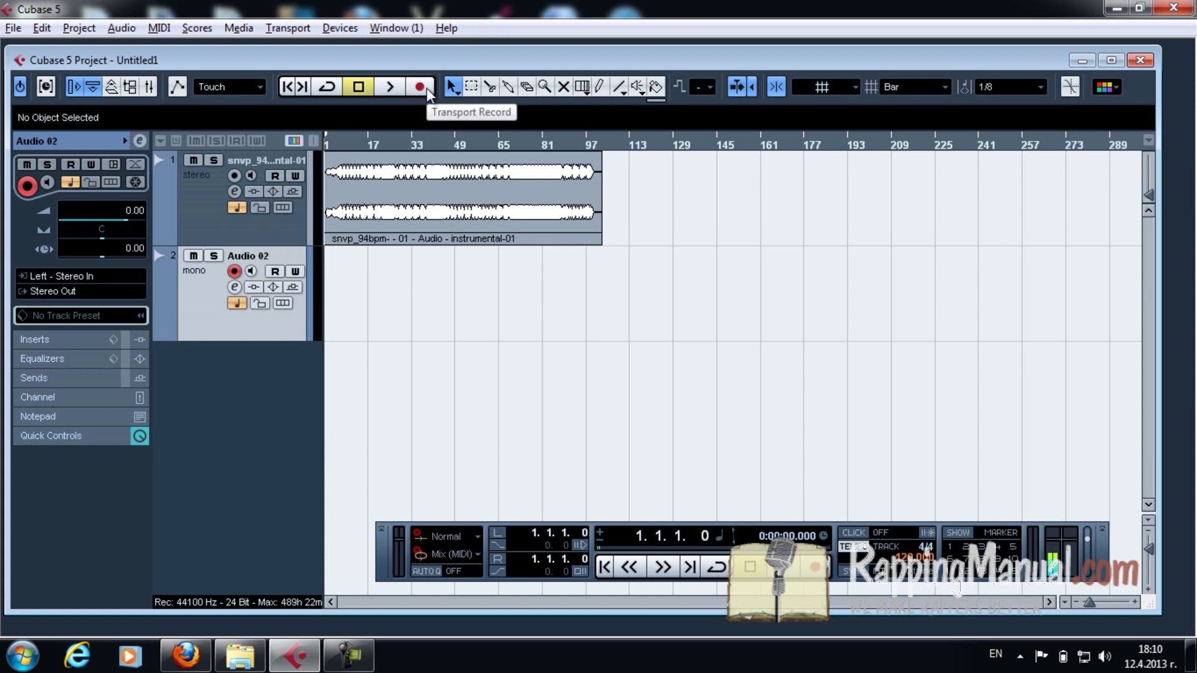
left_click(427, 89)
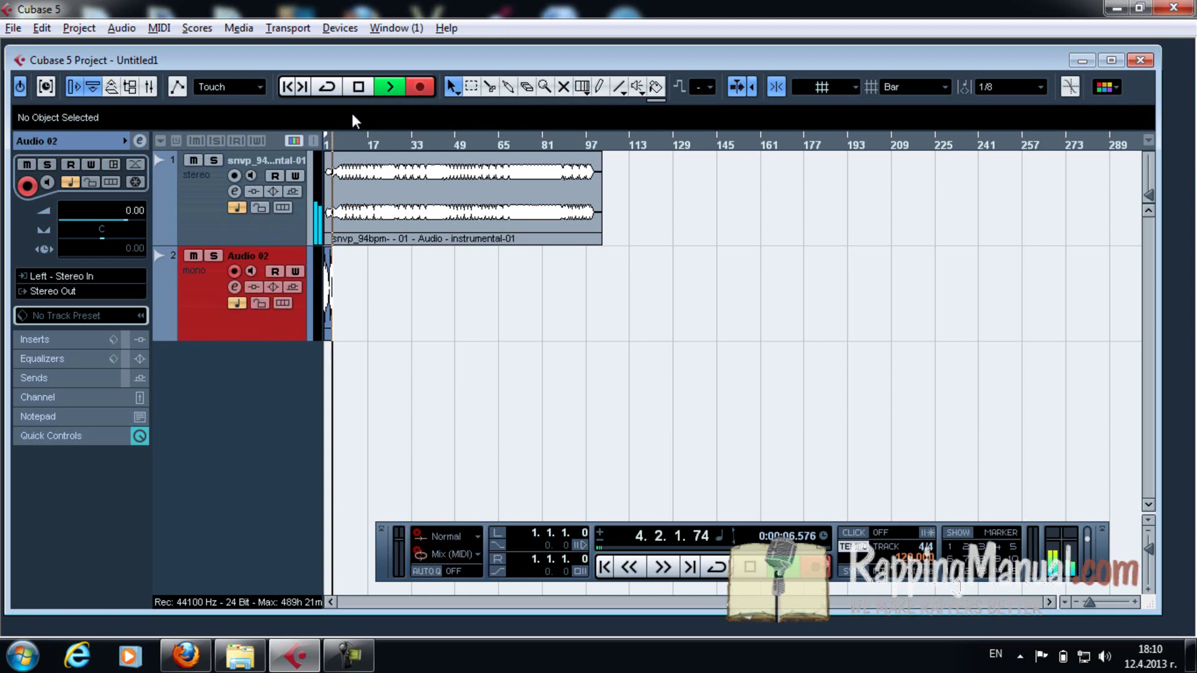
left_click(361, 92)
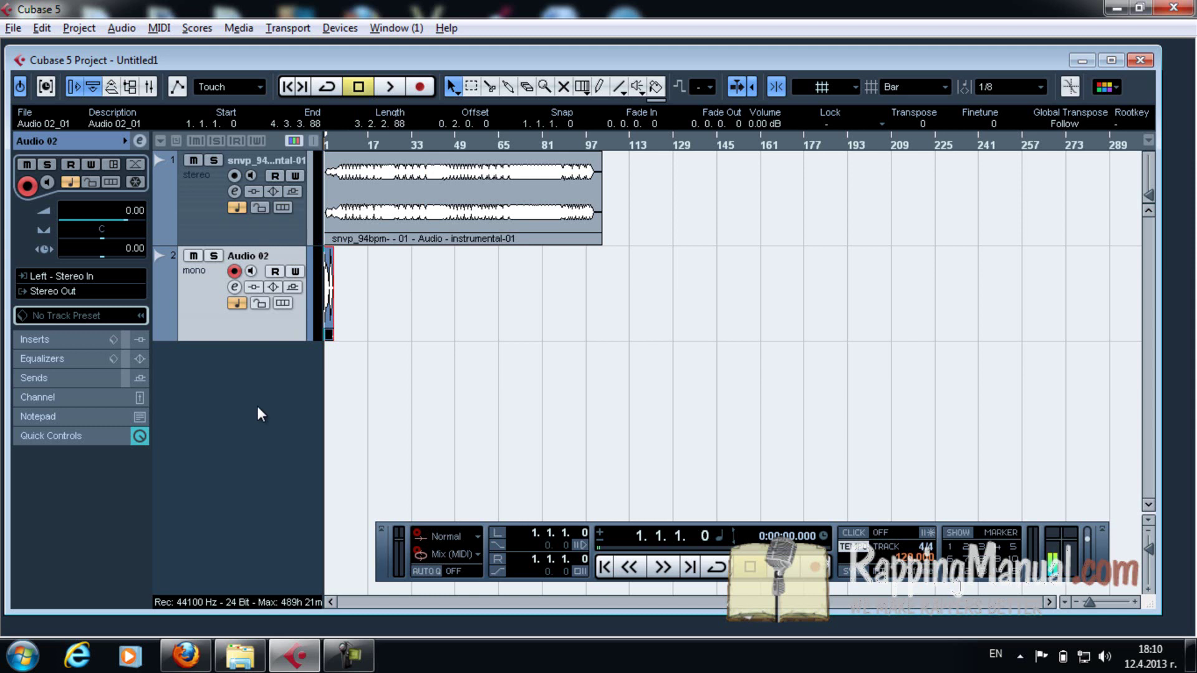
right_click(250, 369)
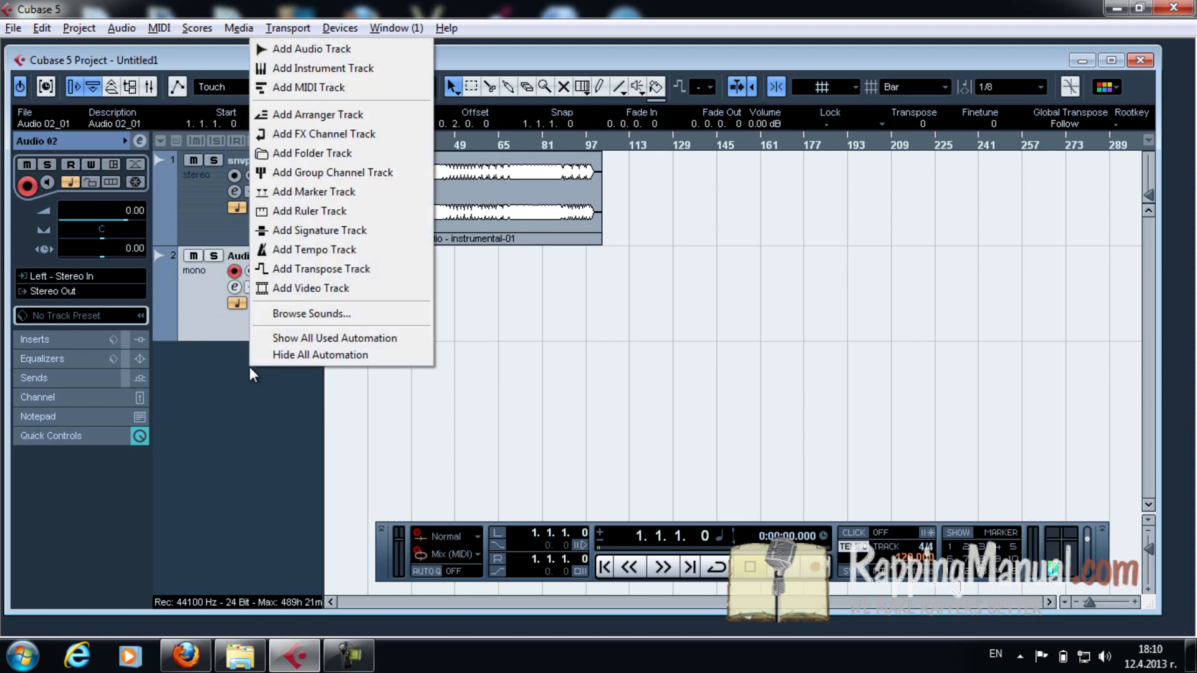
Step: Add another mono audio track, Audio 03, below Audio 02
left_click(359, 41)
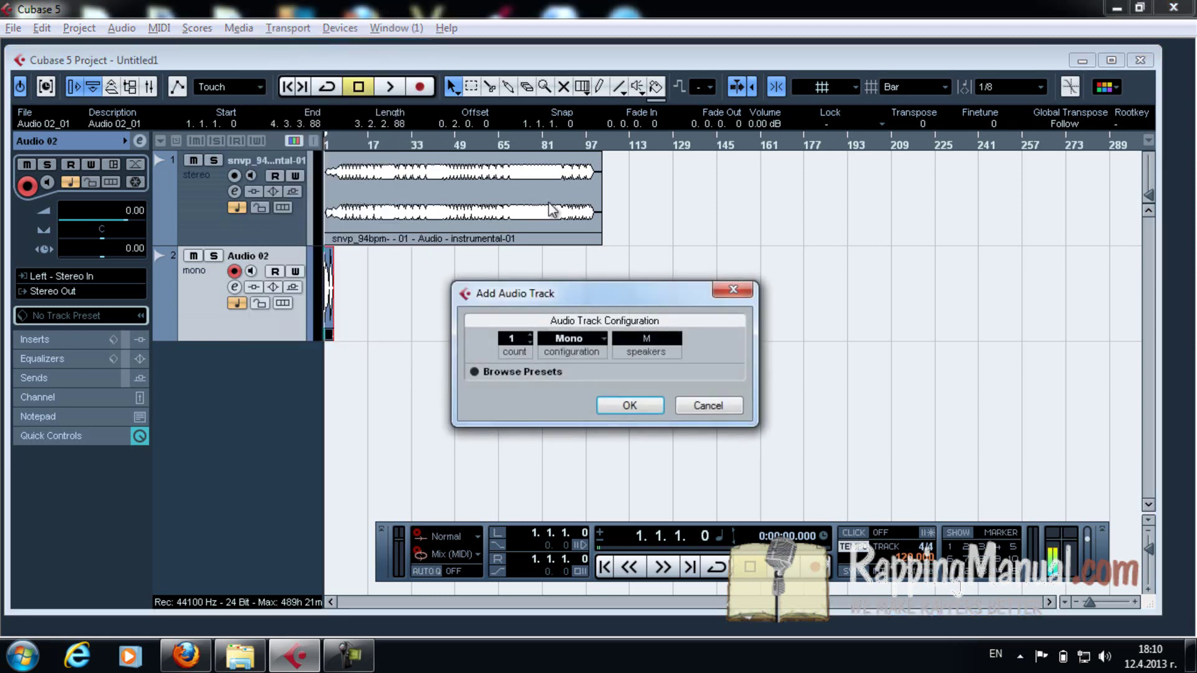
left_click(627, 409)
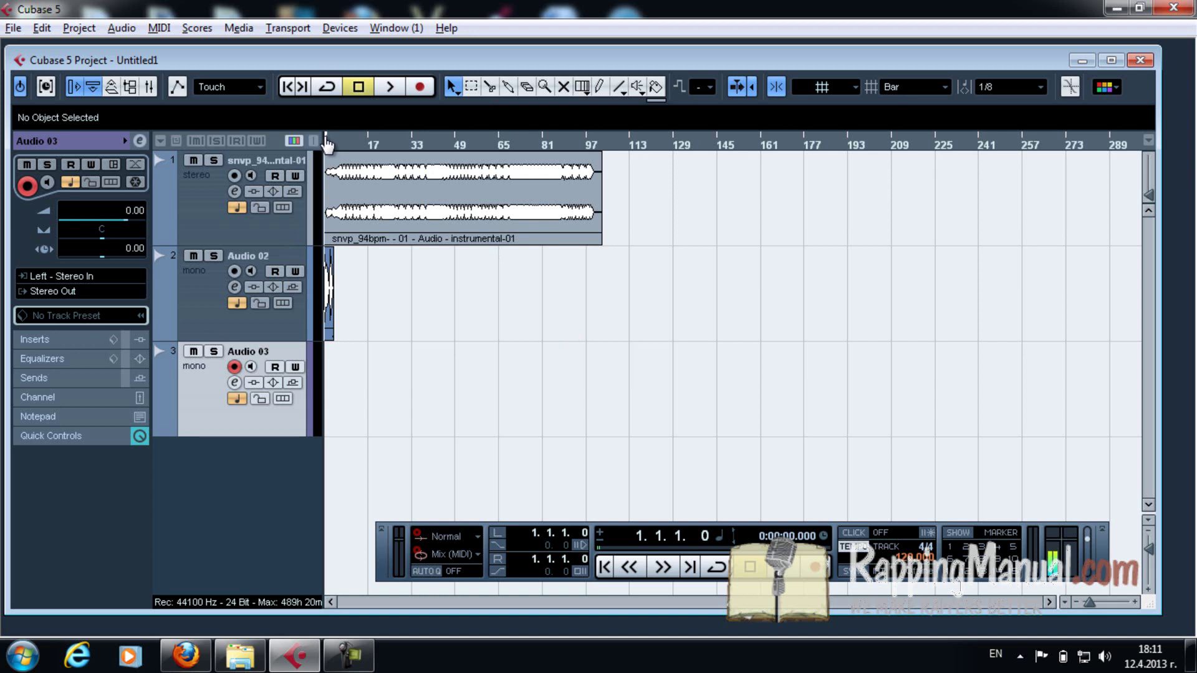
Step: Drag the locator range in the ruler from bar 1 to the instrumental's end
left_click_drag(327, 144, 602, 234)
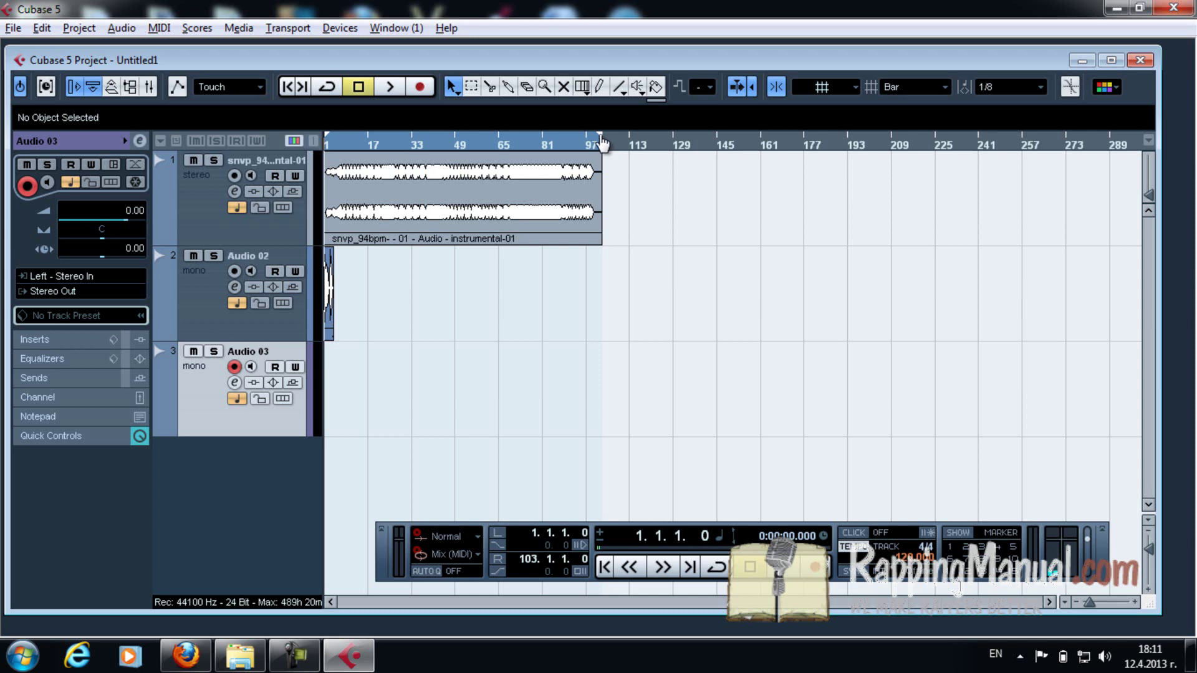
left_click_drag(601, 144, 743, 159)
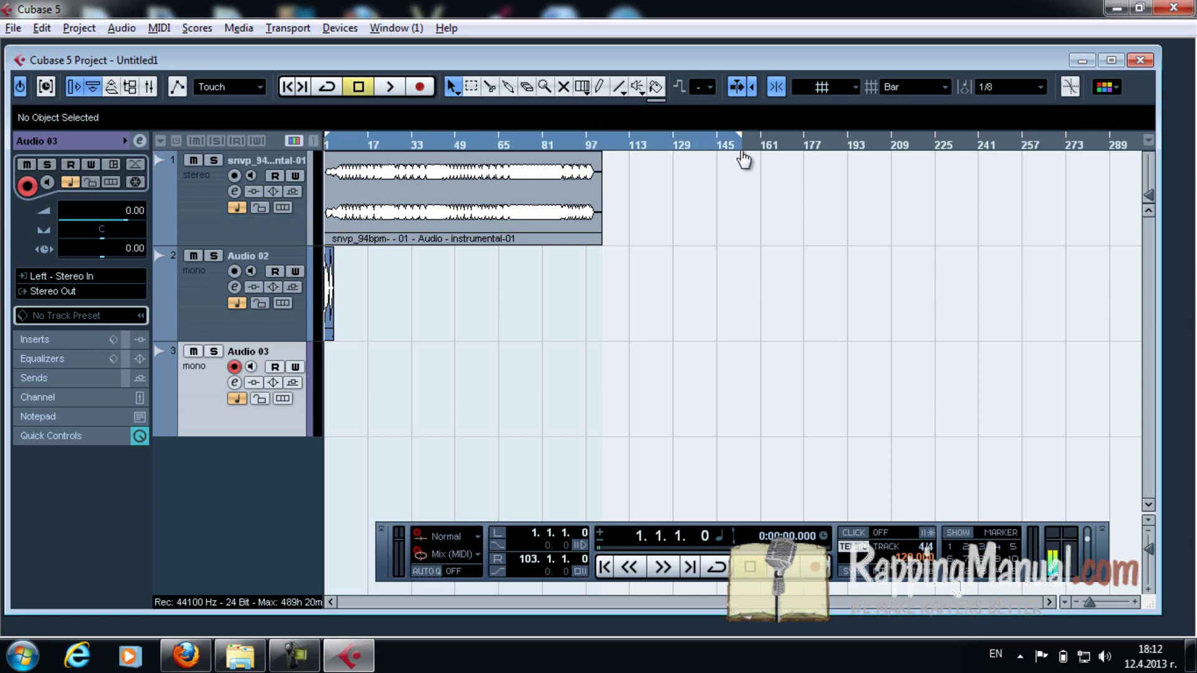
left_click_drag(743, 160, 604, 169)
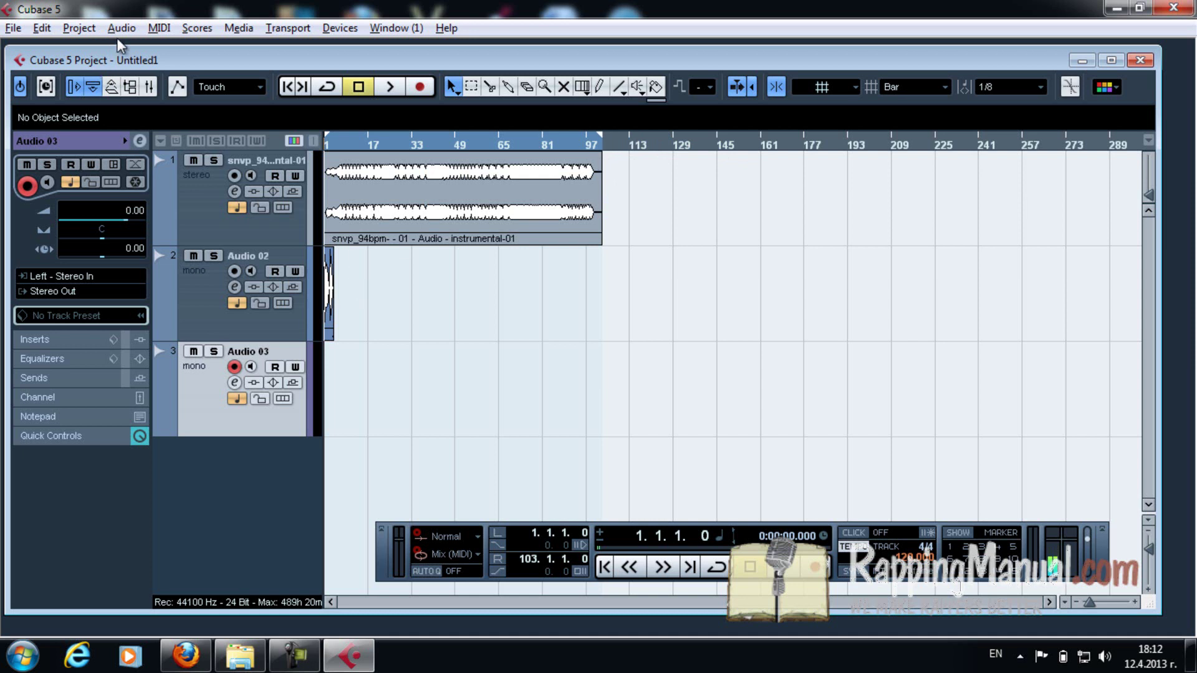
left_click(13, 28)
mouse_move(56, 341)
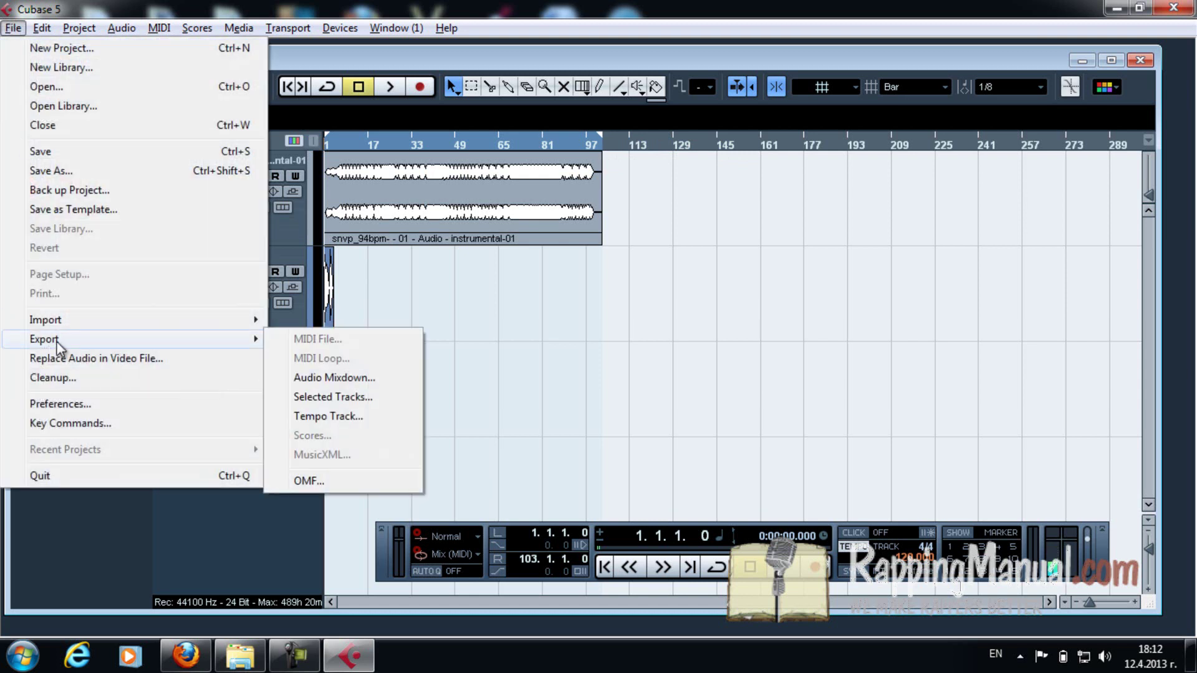
left_click(360, 379)
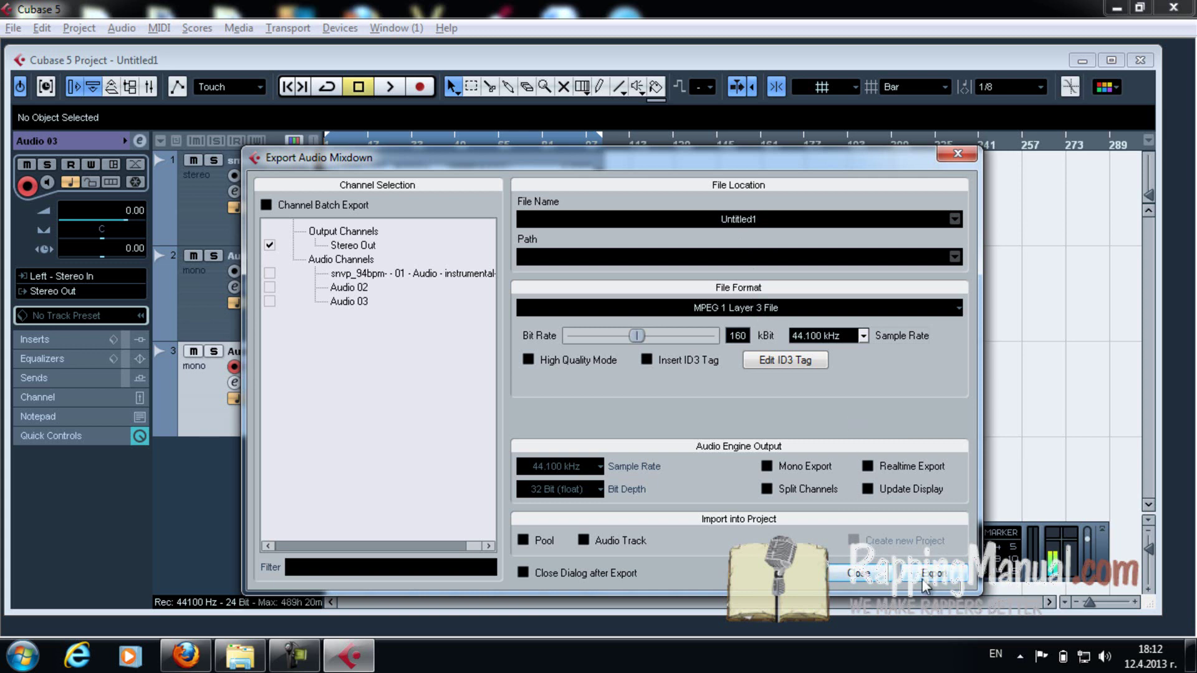
left_click(862, 574)
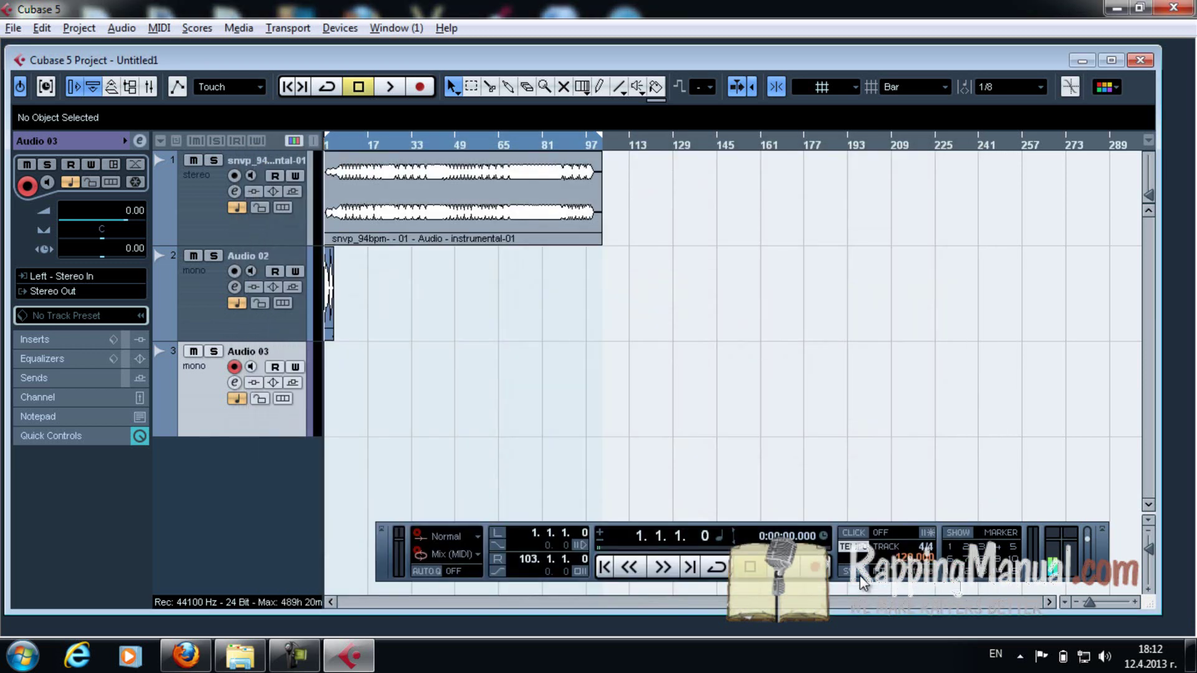